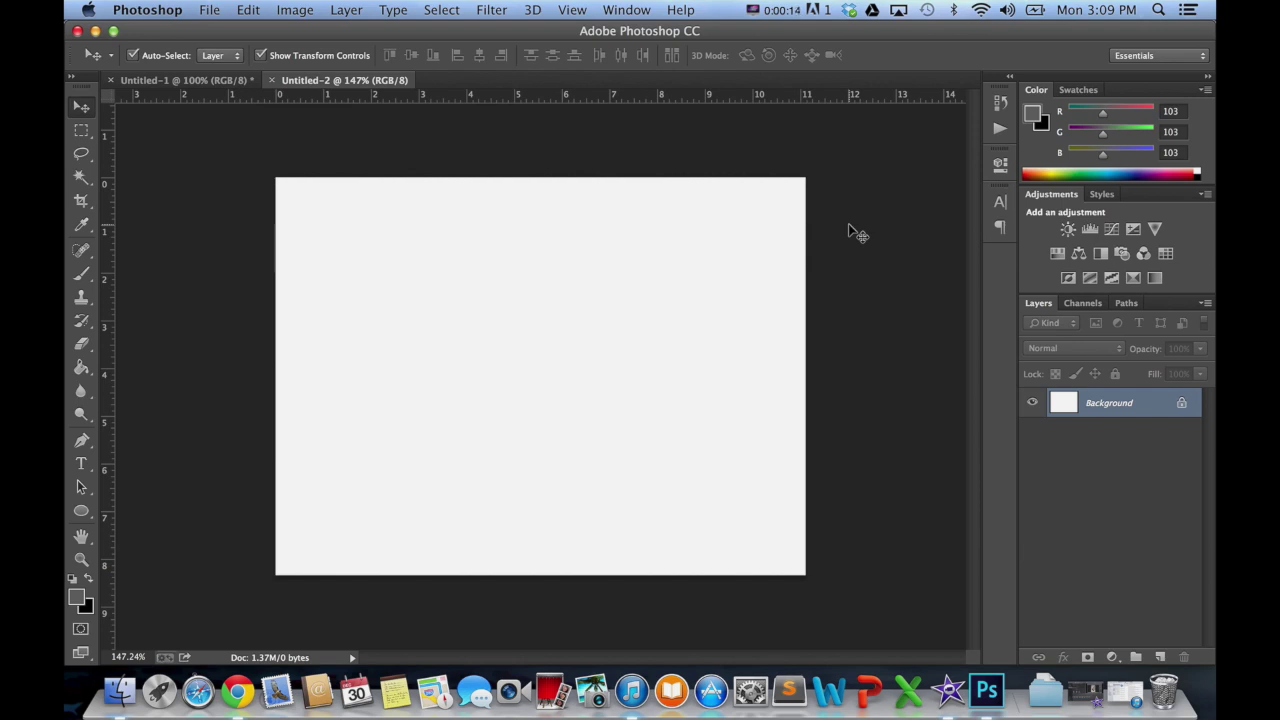
- Use the Ellipse tool in Path mode to draw a 335 px circular path near the canvas centre
{"action": "left_click", "coordinate": [82, 513]}
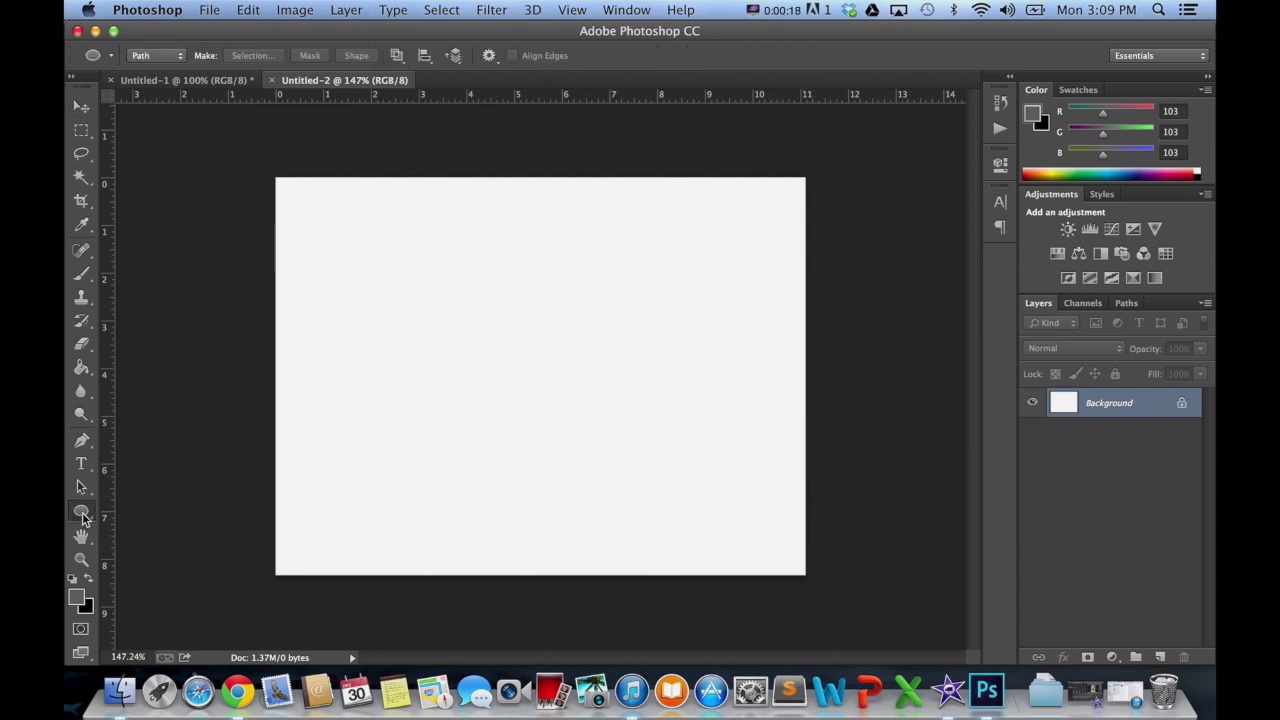
{"action": "right_click", "coordinate": [82, 513]}
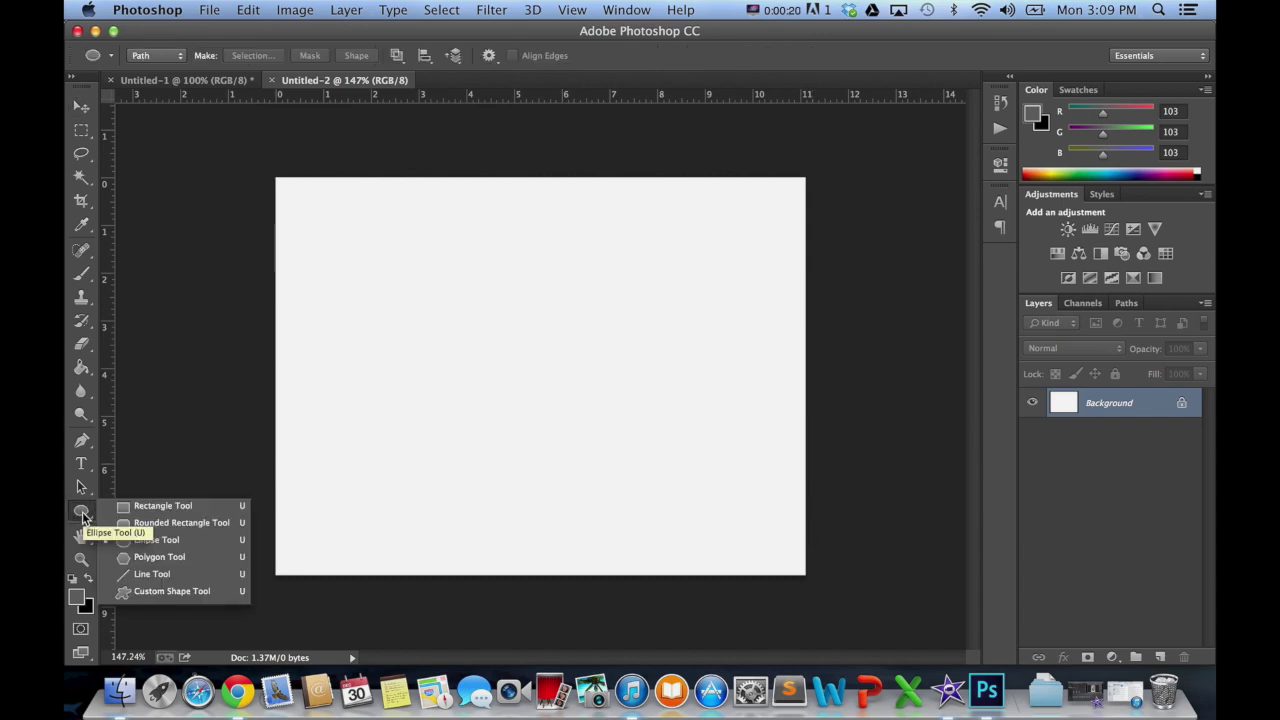
{"action": "left_click", "coordinate": [201, 539]}
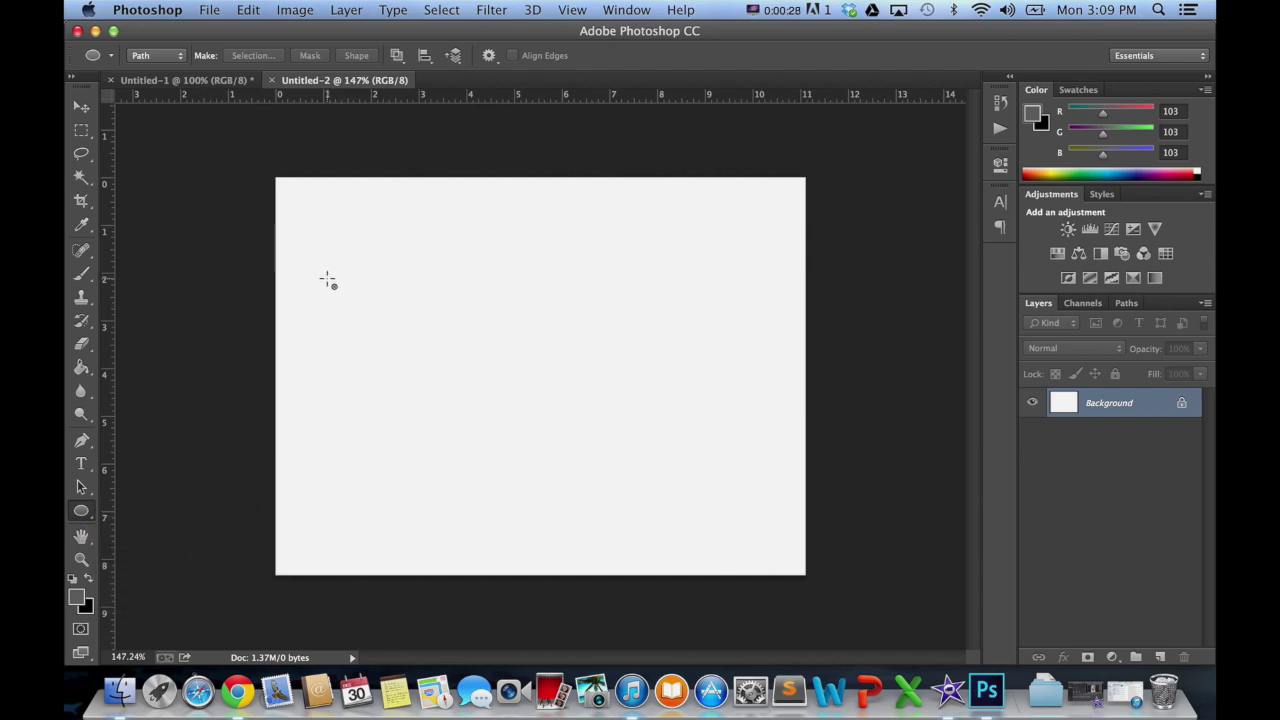
{"action": "left_click", "coordinate": [152, 56]}
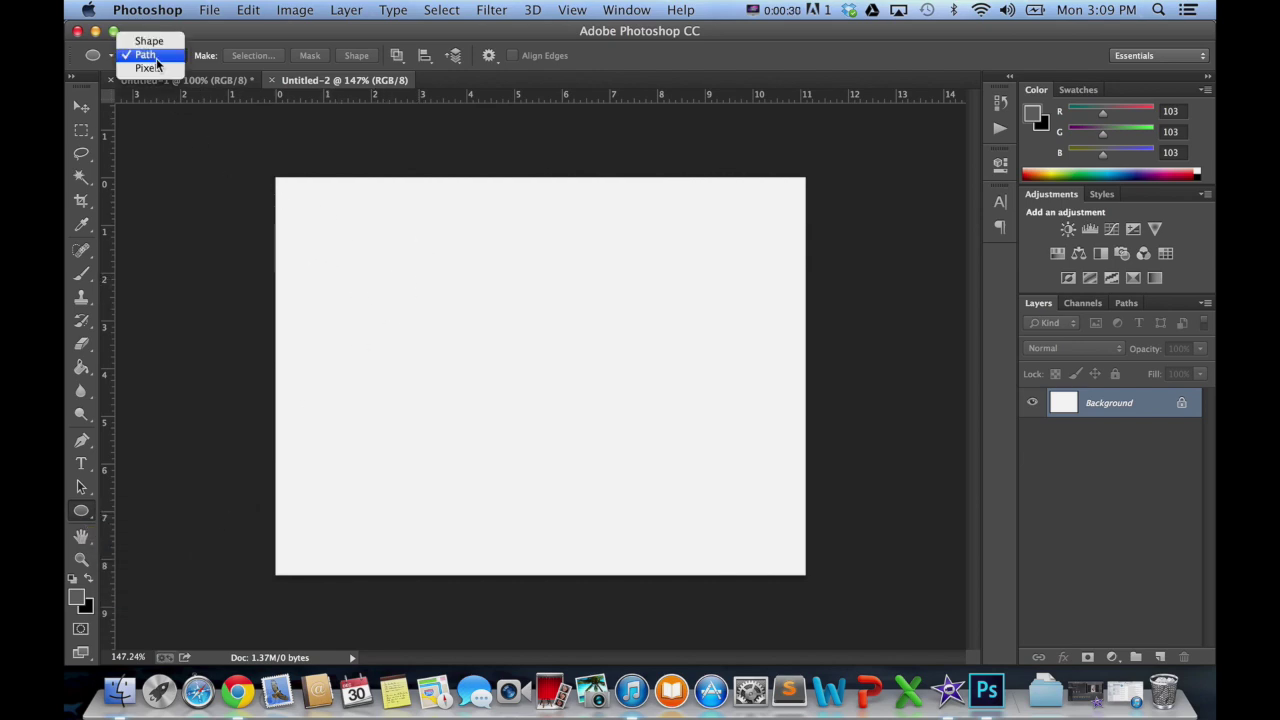
{"action": "left_click", "coordinate": [150, 56]}
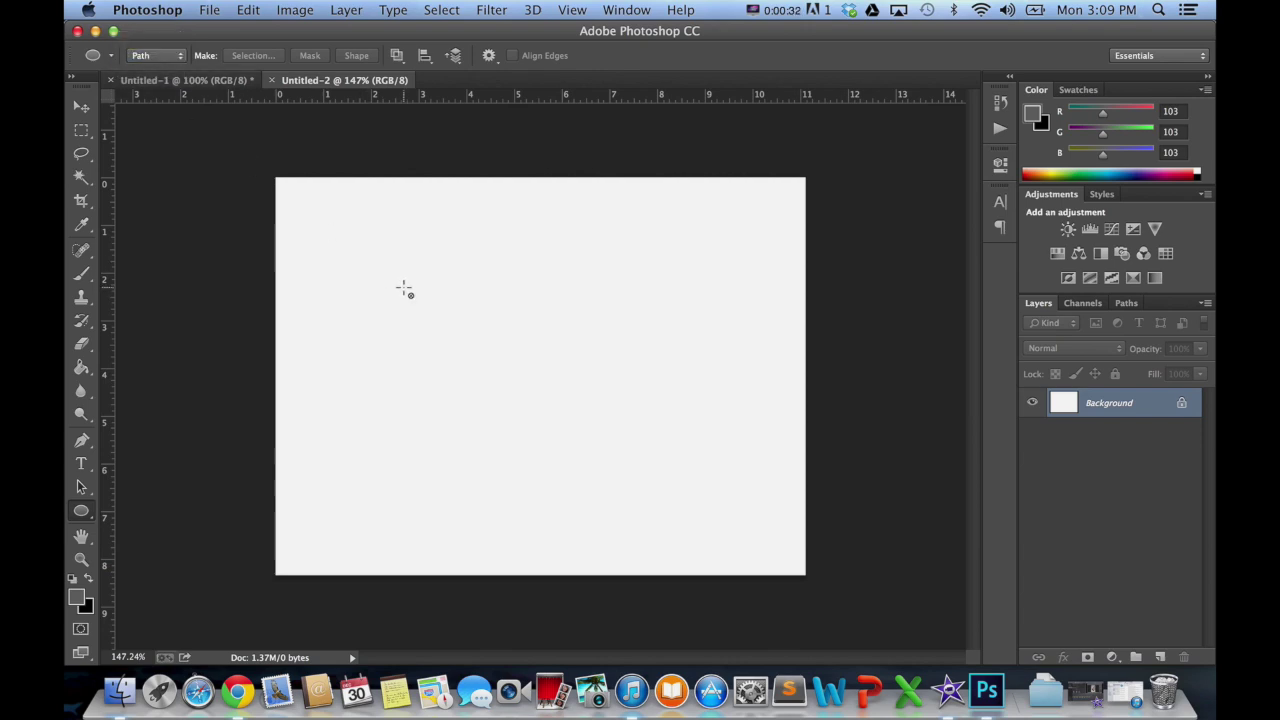
{"action": "left_click_drag", "start_coordinate": [416, 288], "coordinate": [694, 509]}
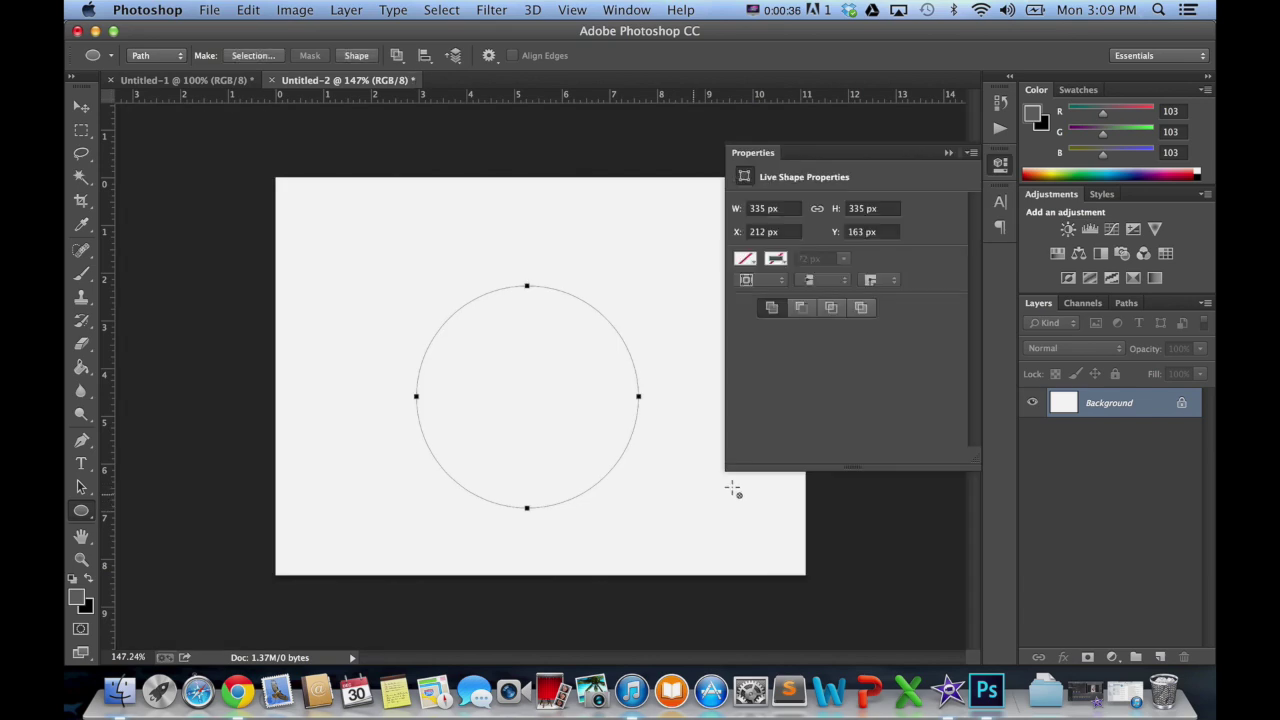
{"action": "left_click", "coordinate": [948, 153]}
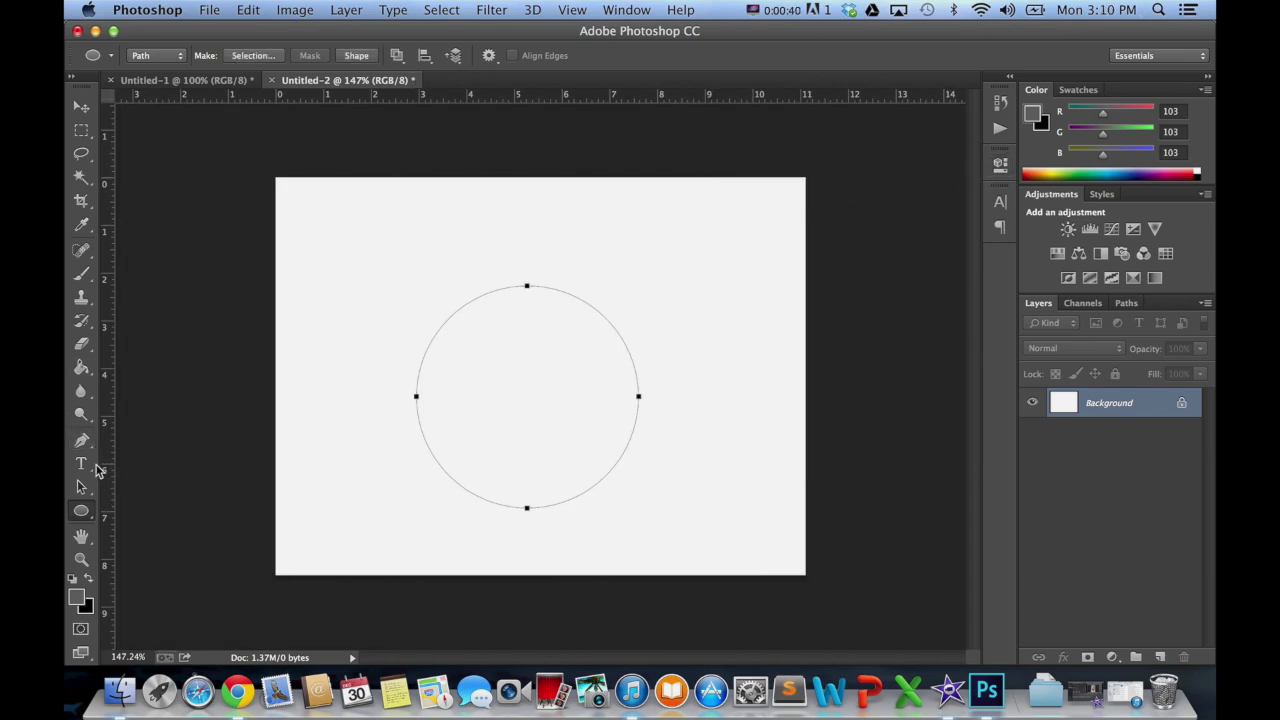
{"action": "left_click", "coordinate": [84, 466]}
- Type 'JKLDESJKLDSE…' along the circle path from its top with horizontal type, then select it
{"action": "left_click", "coordinate": [84, 468]}
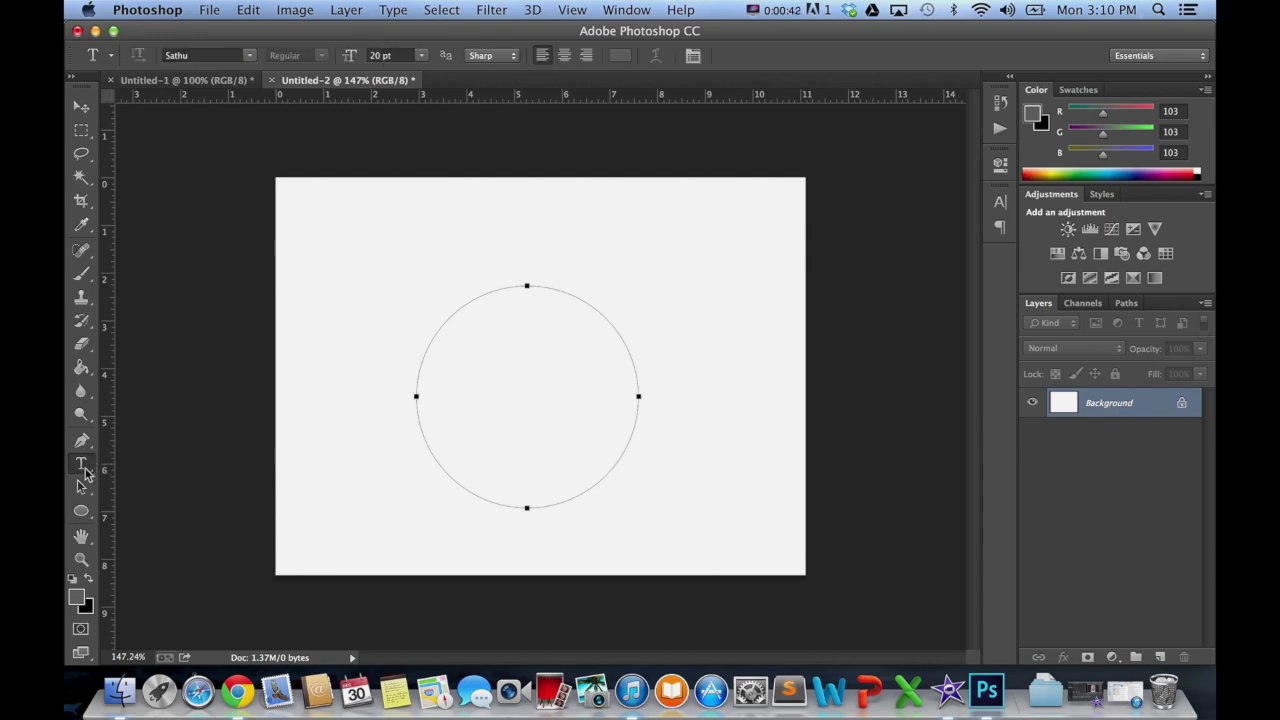
{"action": "left_click", "coordinate": [170, 460]}
{"action": "left_click", "coordinate": [531, 283]}
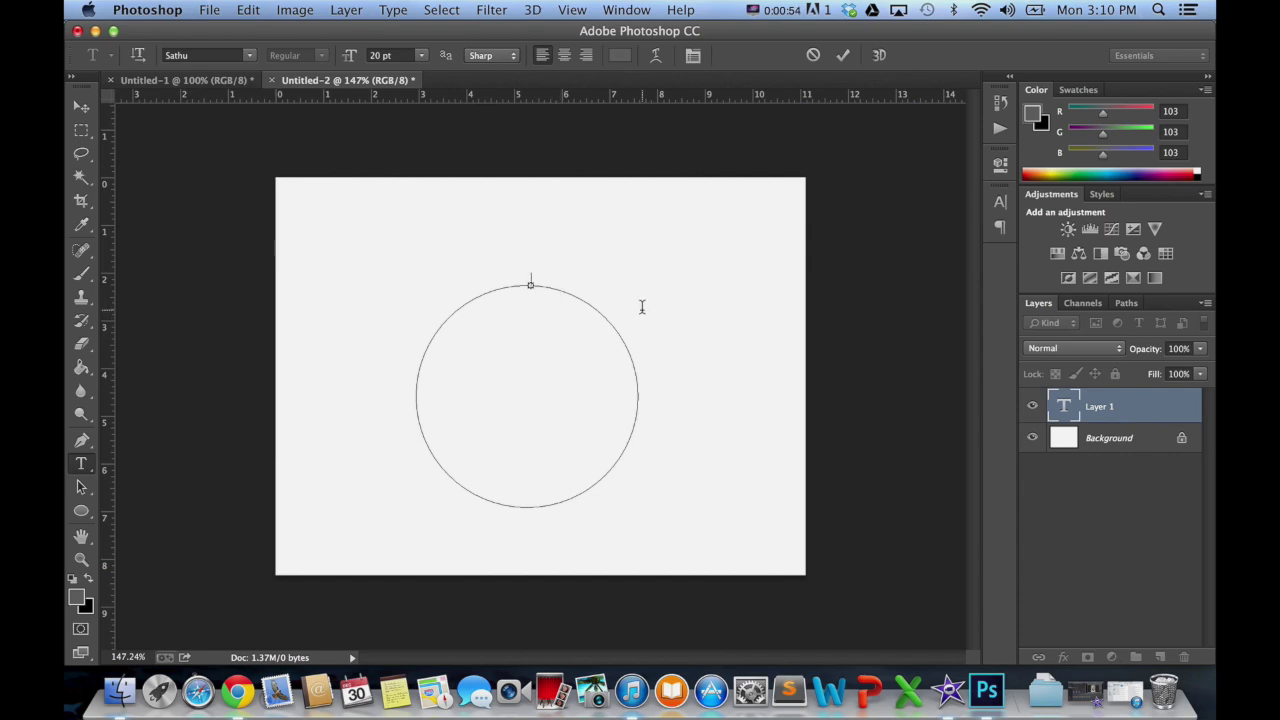
{"action": "type", "text": "JKLDESJKLDSEJKLJKLDESAJKLDSEJKLDSEAJKLDESJKLDESJKLS"}
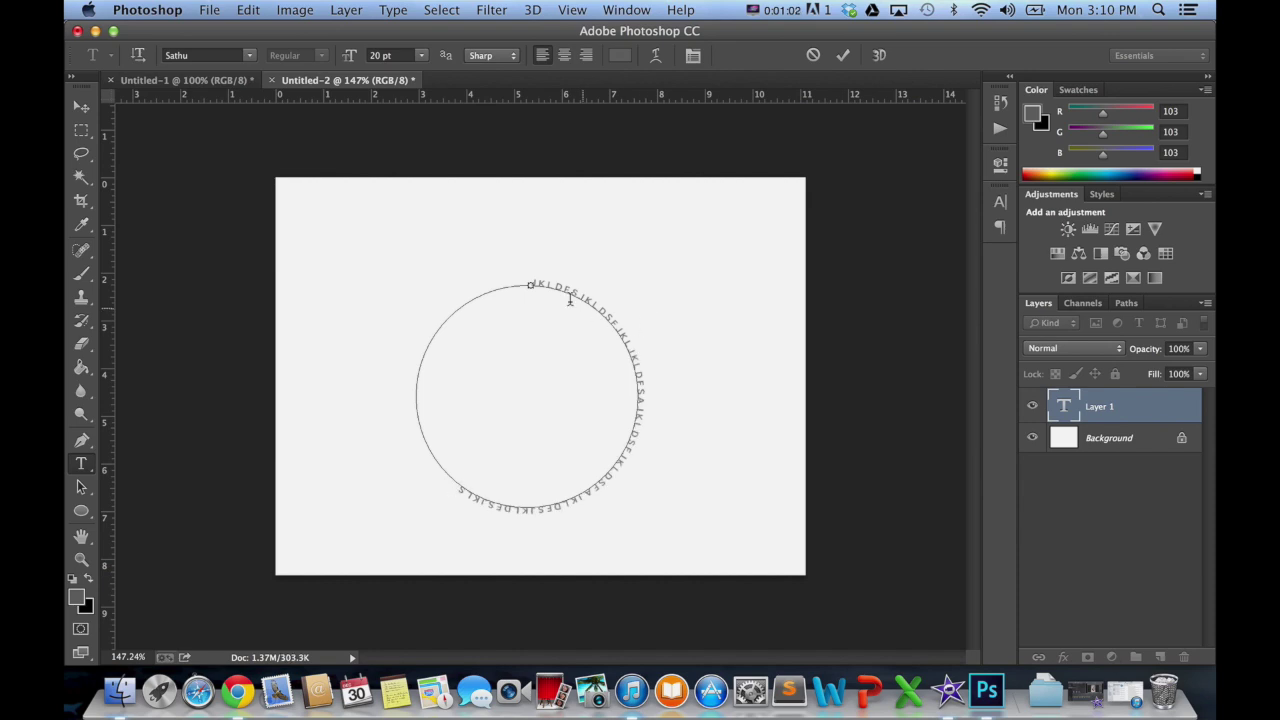
{"action": "left_click_drag", "start_coordinate": [531, 283], "coordinate": [455, 483]}
- Restyle the circle's path letters in Snell Roundhand at 29 pt and commit the change
{"action": "left_click", "coordinate": [1000, 202]}
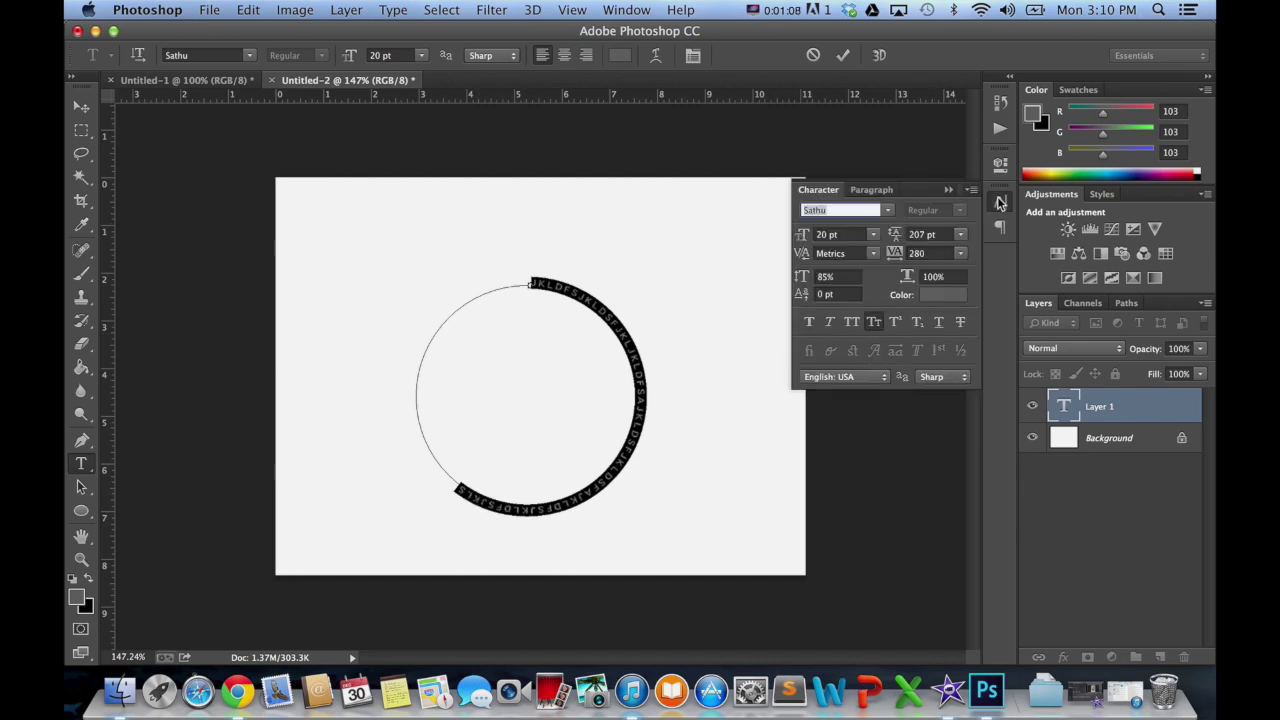
{"action": "left_click", "coordinate": [886, 211]}
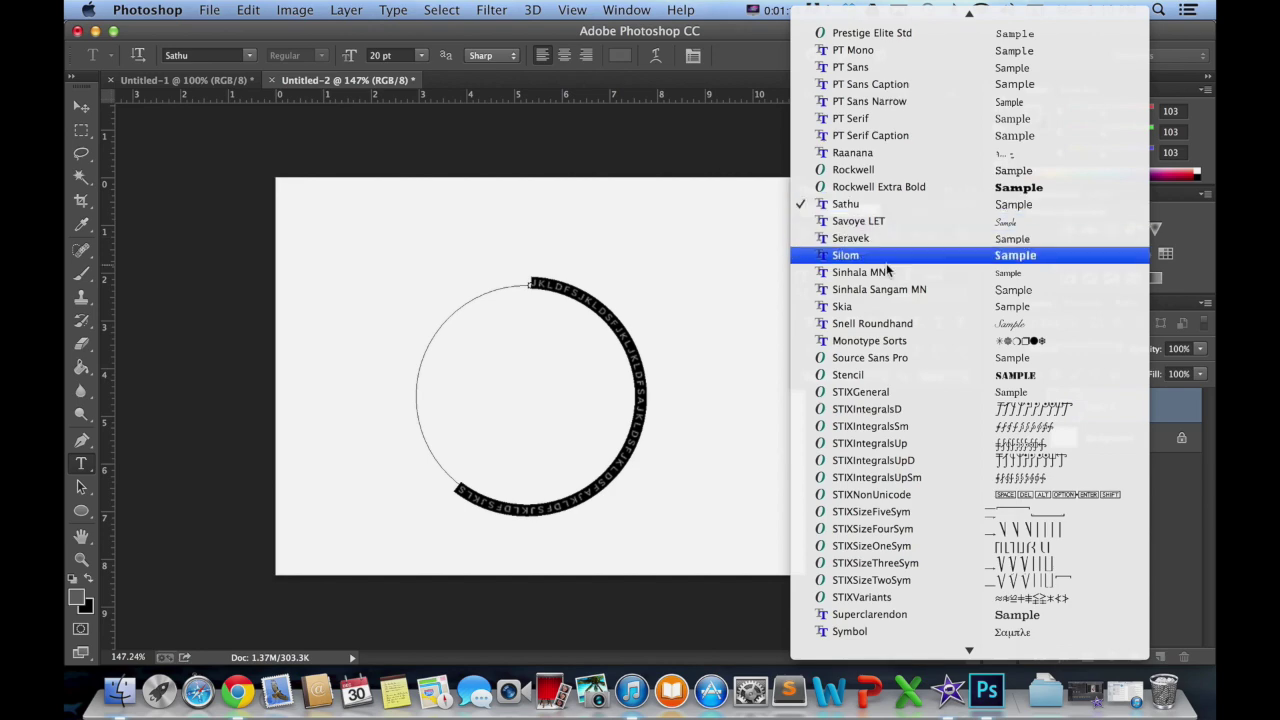
{"action": "left_click", "coordinate": [897, 323]}
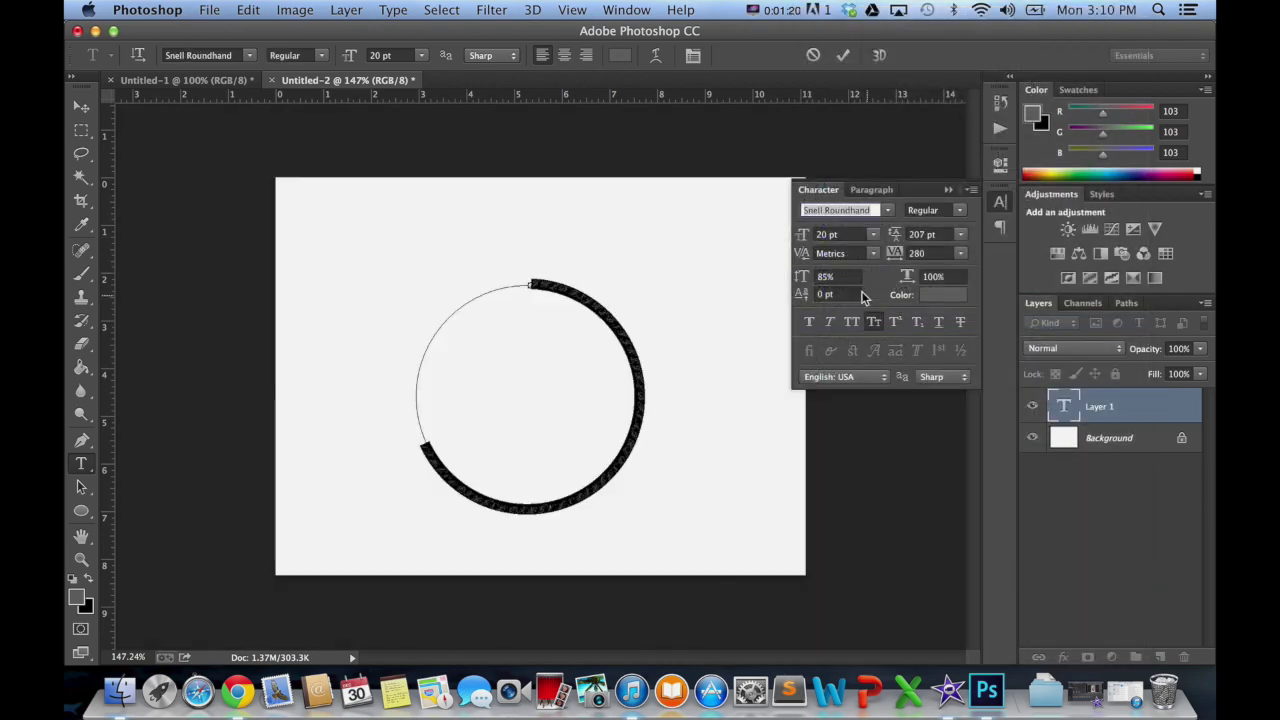
{"action": "left_click_drag", "start_coordinate": [801, 246], "coordinate": [806, 245]}
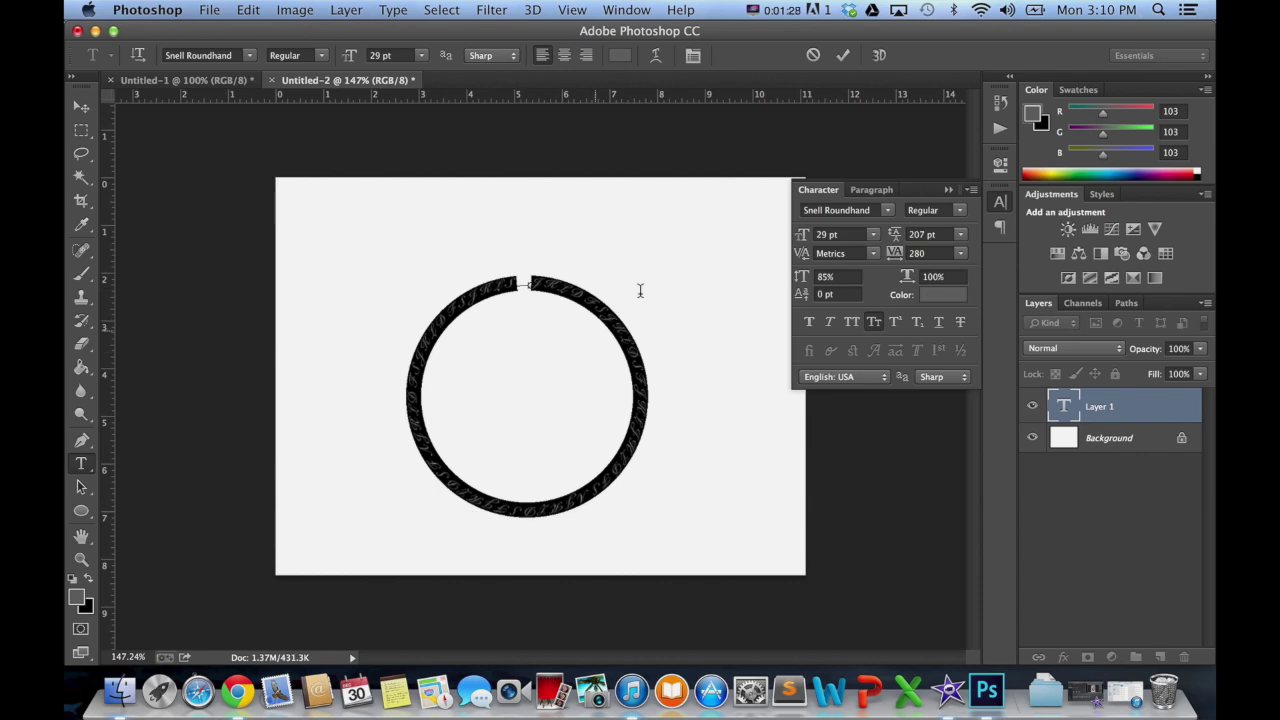
{"action": "left_click", "coordinate": [843, 55]}
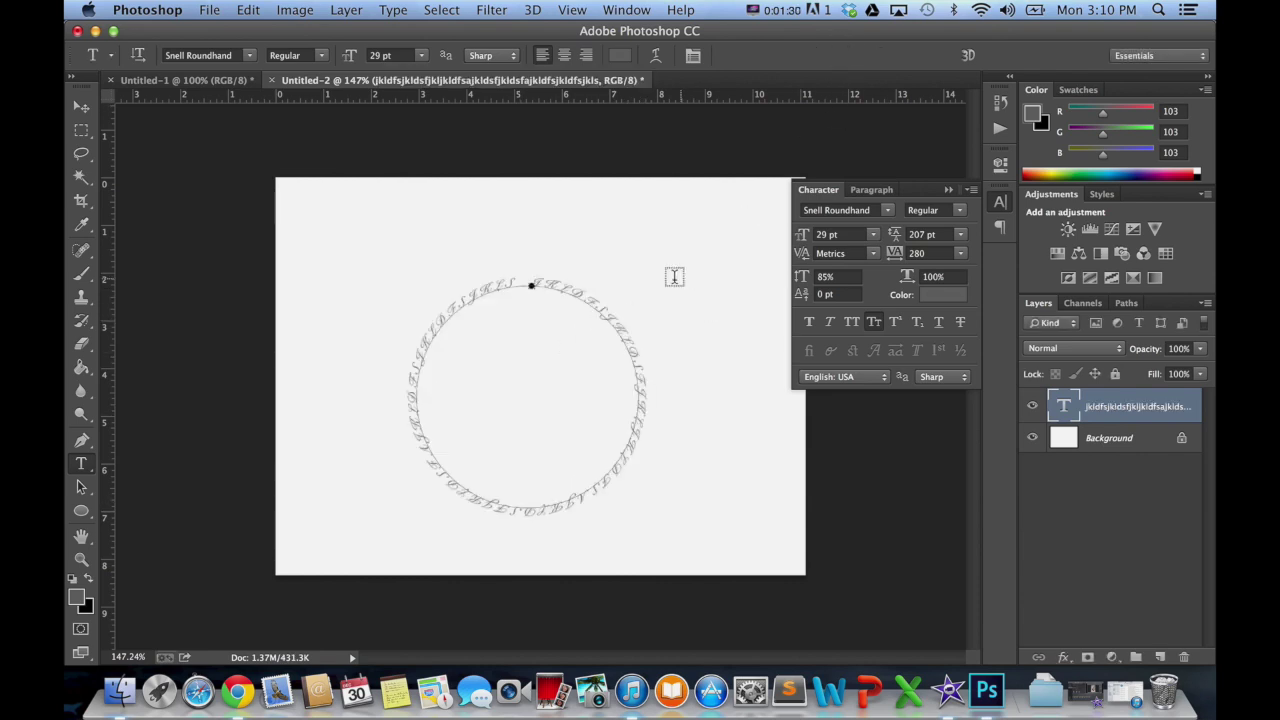
{"action": "mouse_move", "coordinate": [534, 286]}
{"action": "left_mouse_down"}
{"action": "mouse_move", "coordinate": [663, 414]}
{"action": "mouse_move", "coordinate": [484, 497]}
{"action": "mouse_move", "coordinate": [440, 324]}
{"action": "mouse_move", "coordinate": [471, 281]}
{"action": "mouse_move", "coordinate": [519, 280]}
{"action": "left_mouse_up"}
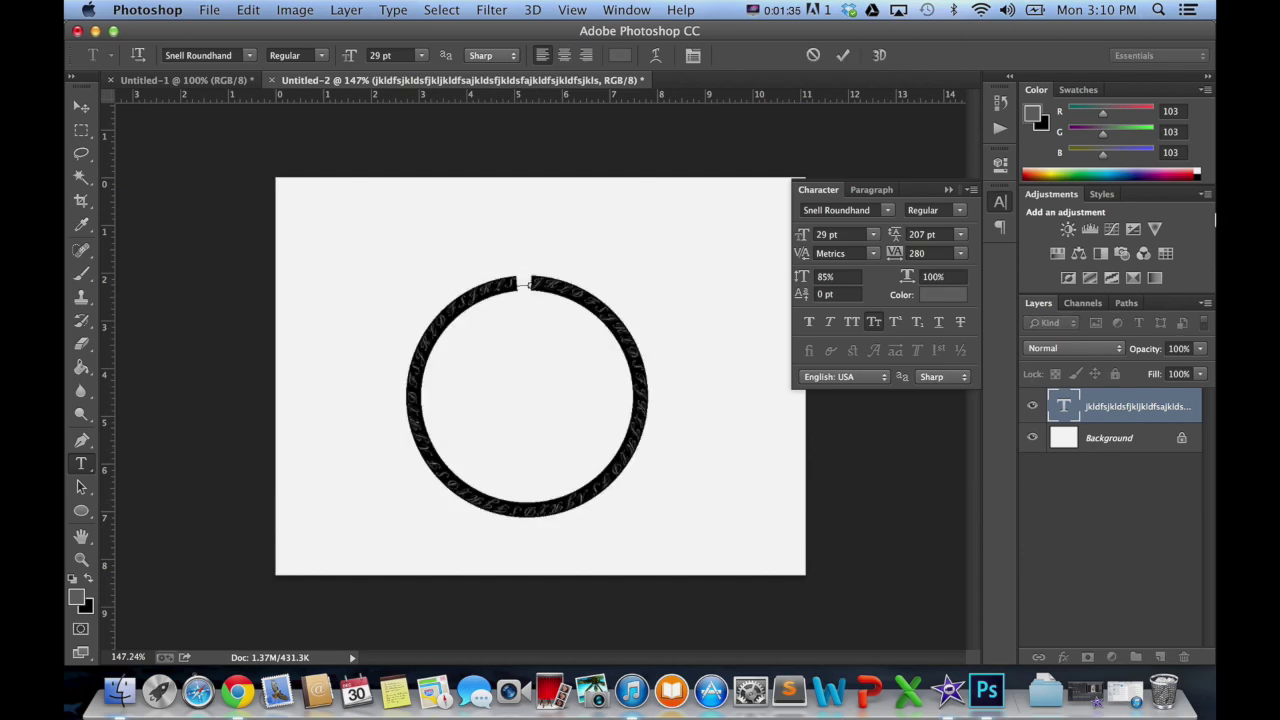
- Colour the circle text crimson, then enlarge it to 73 pt with -360 tracking
{"action": "left_click", "coordinate": [1194, 172]}
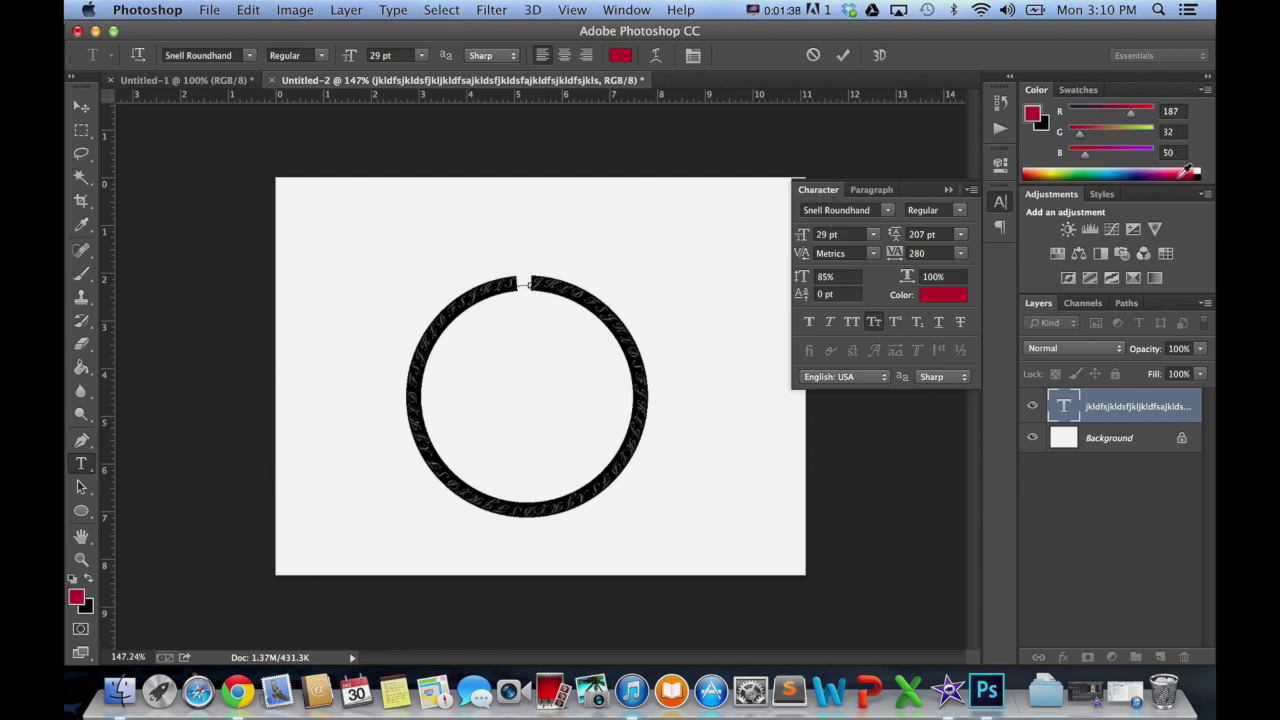
{"action": "left_click", "coordinate": [845, 57]}
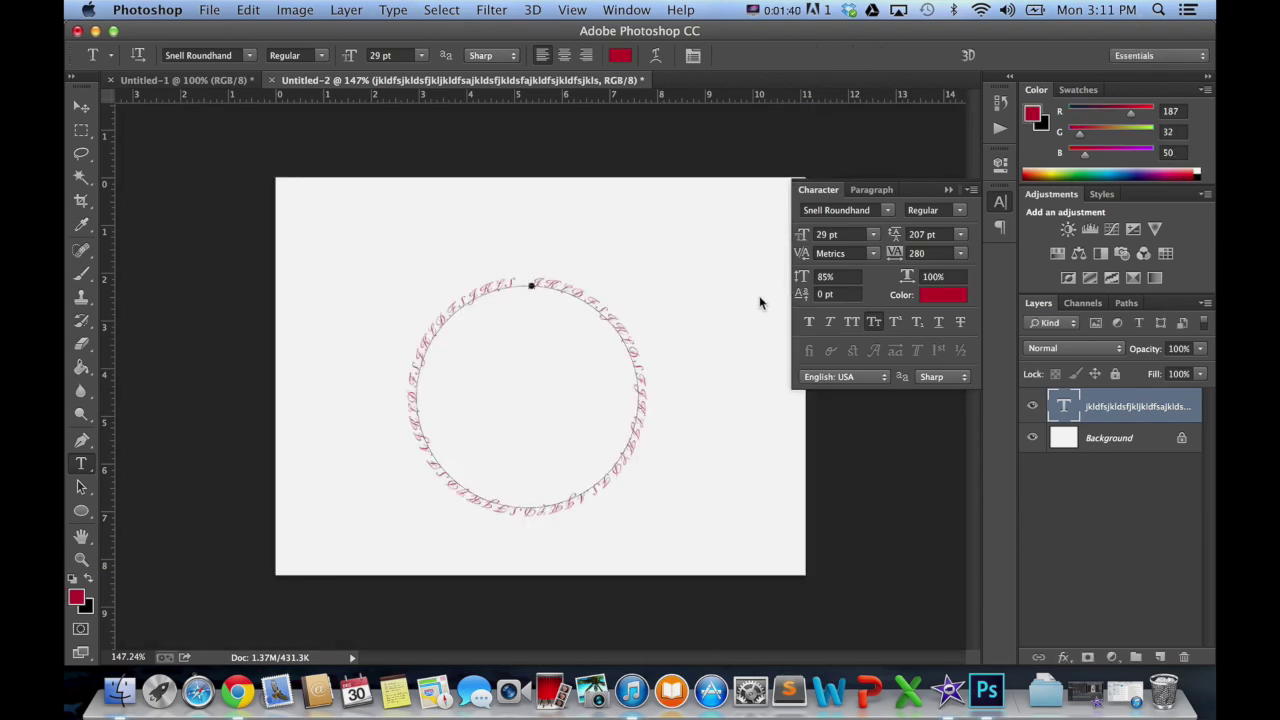
{"action": "mouse_move", "coordinate": [536, 278]}
{"action": "left_mouse_down"}
{"action": "mouse_move", "coordinate": [634, 500]}
{"action": "mouse_move", "coordinate": [414, 466]}
{"action": "mouse_move", "coordinate": [481, 285]}
{"action": "mouse_move", "coordinate": [543, 280]}
{"action": "left_mouse_up"}
{"action": "key", "text": "super+a"}
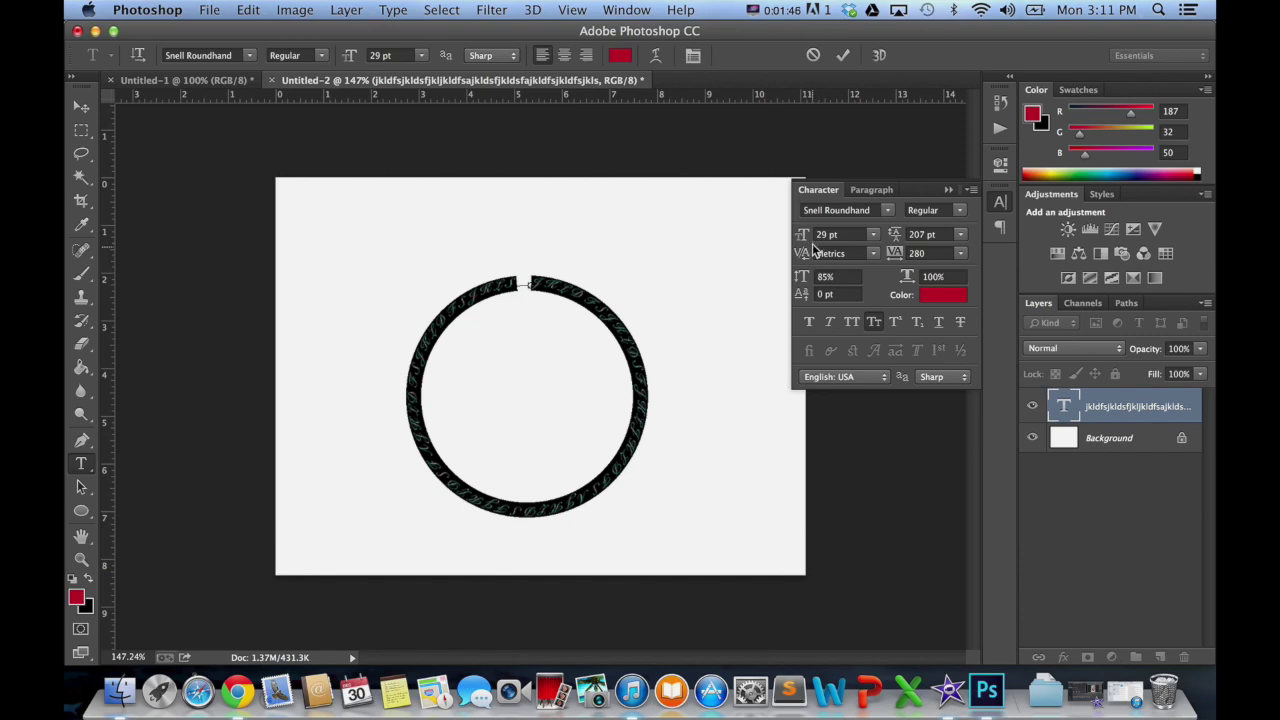
{"action": "left_click_drag", "start_coordinate": [801, 238], "coordinate": [843, 260]}
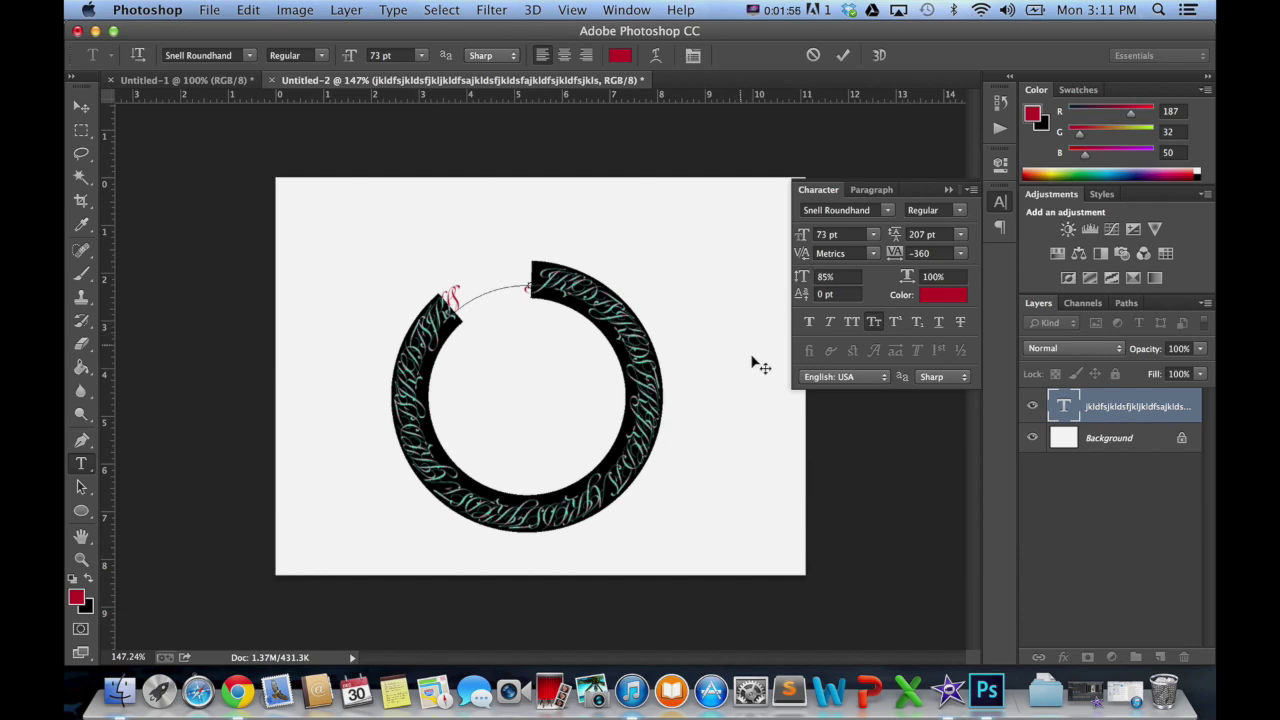
{"action": "left_click", "coordinate": [843, 55]}
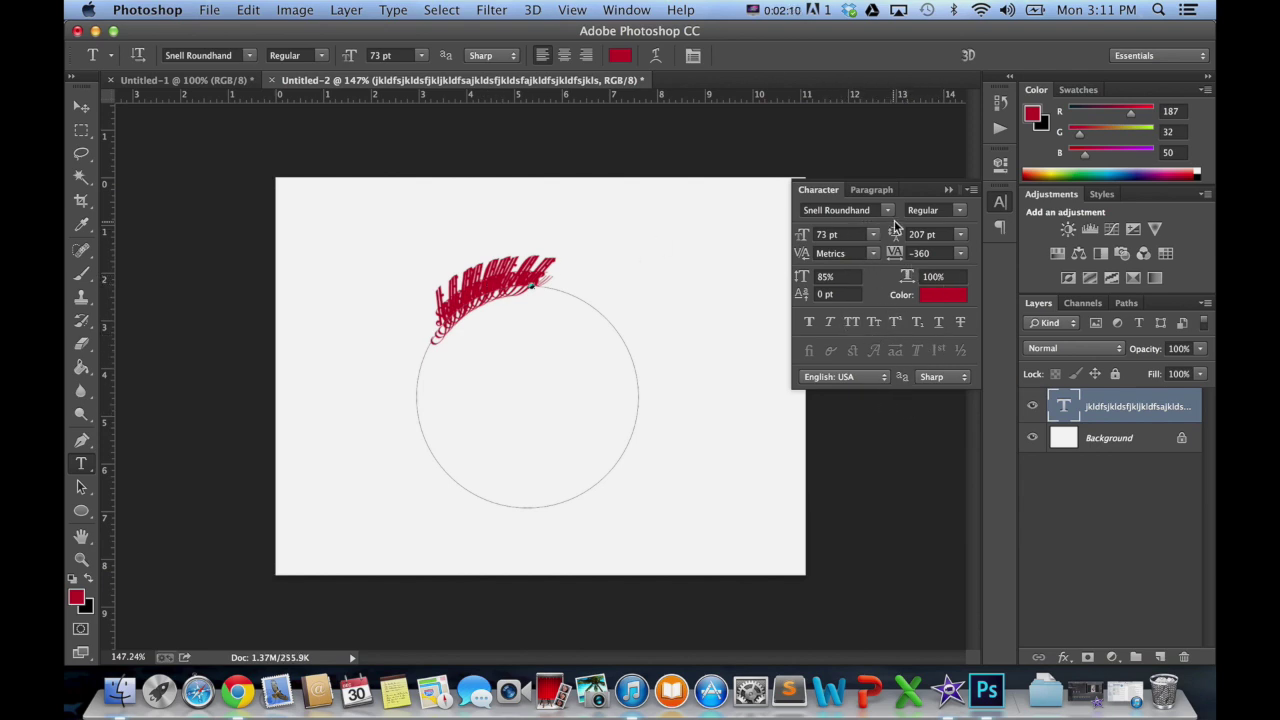
- Type 'Hello World' along the circle path and select the text
{"action": "left_click", "coordinate": [399, 299]}
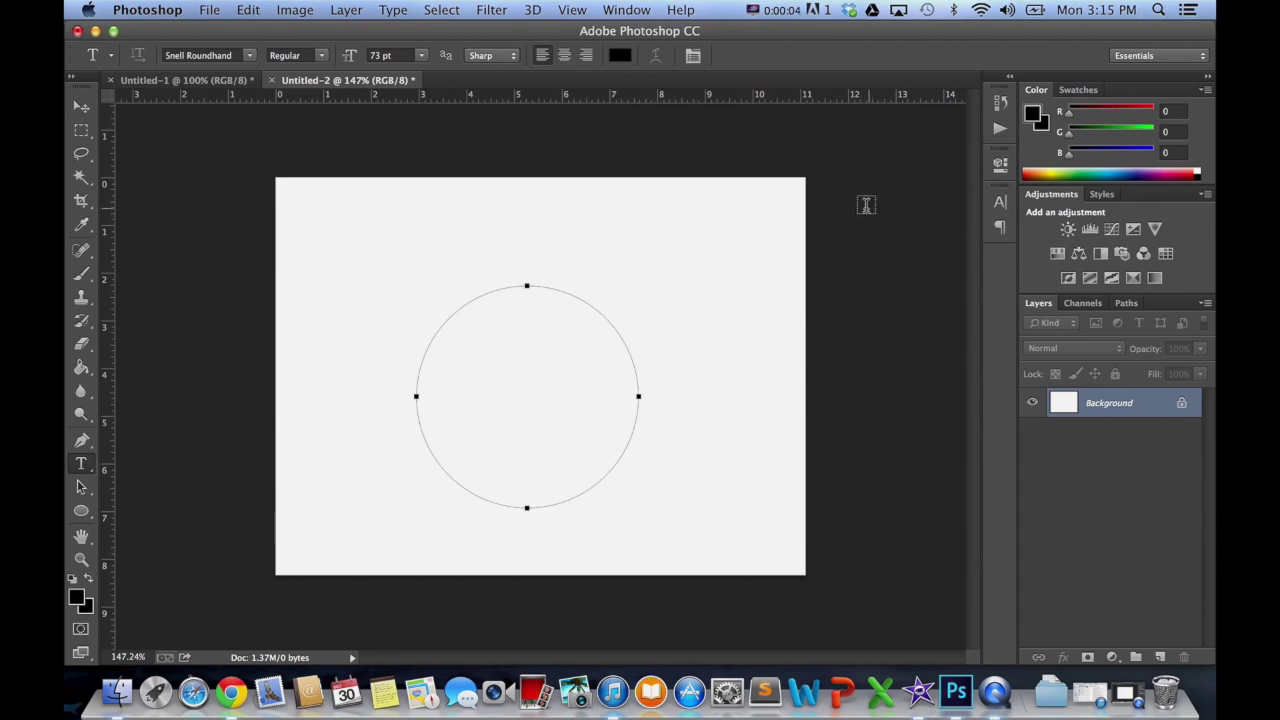
{"action": "left_click", "coordinate": [495, 287]}
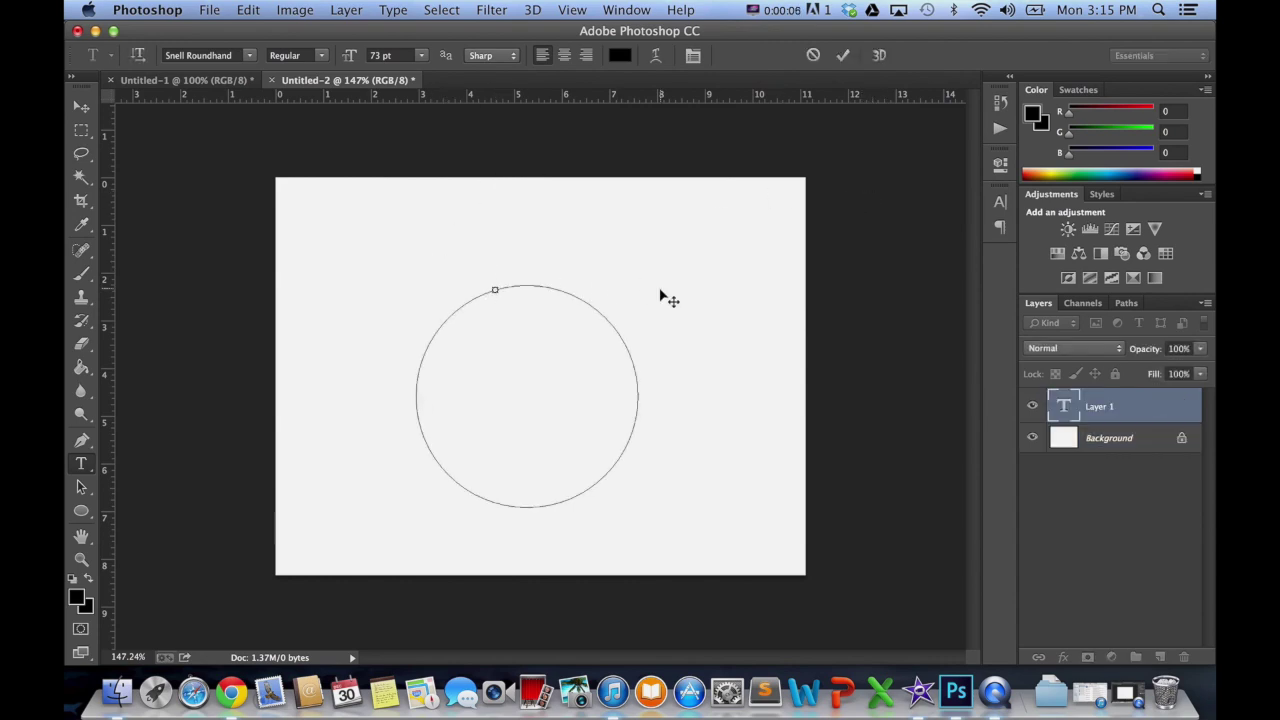
{"action": "type", "text": "Hello "}
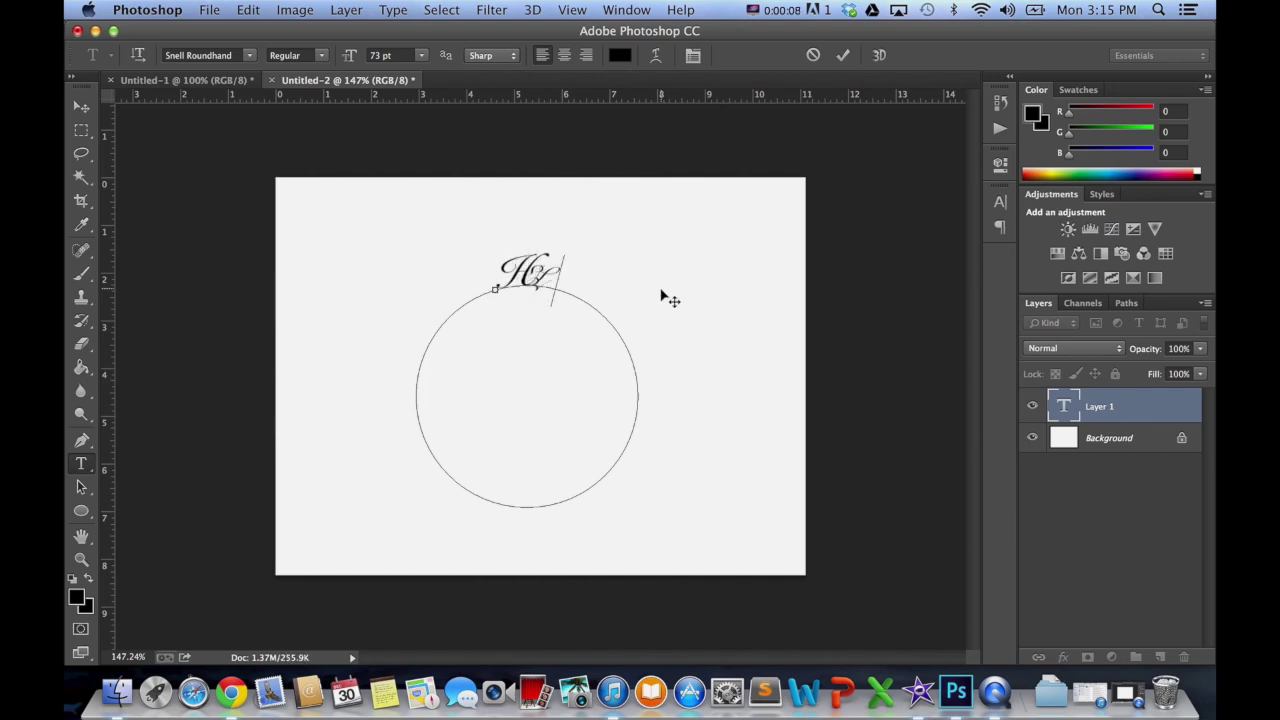
{"action": "type", "text": "World"}
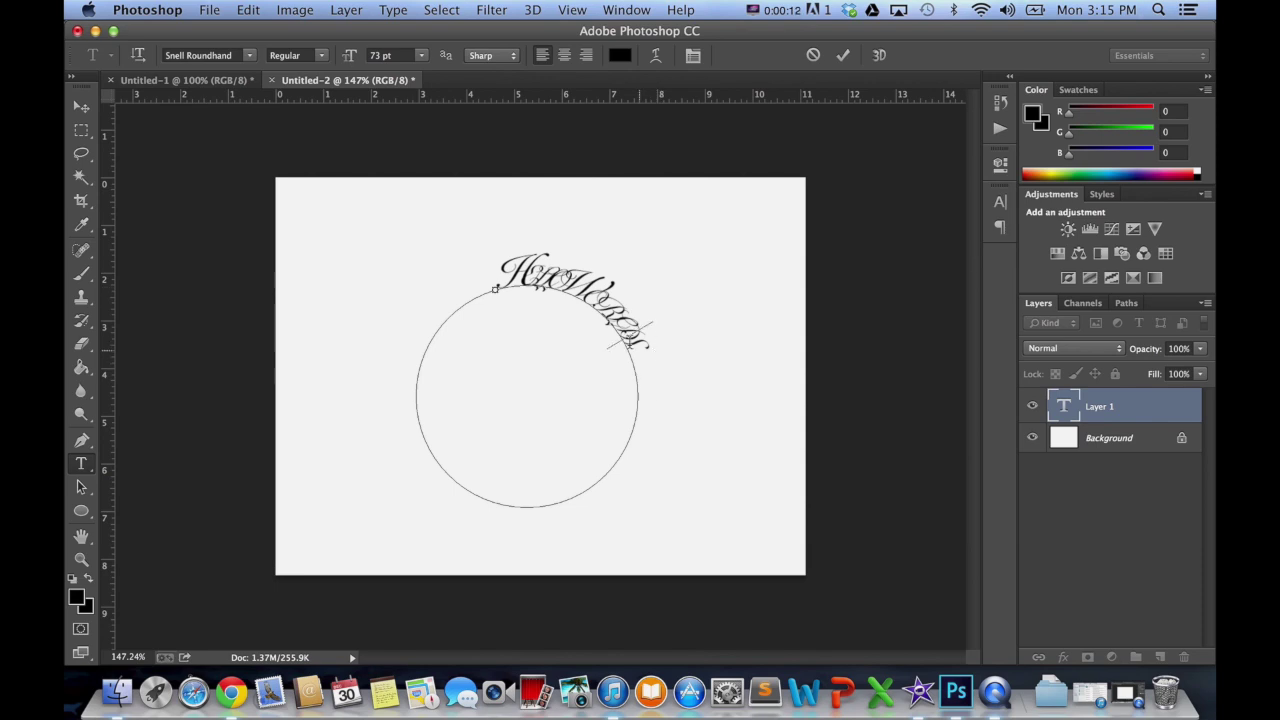
{"action": "left_click_drag", "start_coordinate": [650, 347], "coordinate": [487, 250]}
- Set the path text to Skia with 0 tracking and commit it
{"action": "left_click", "coordinate": [1000, 203]}
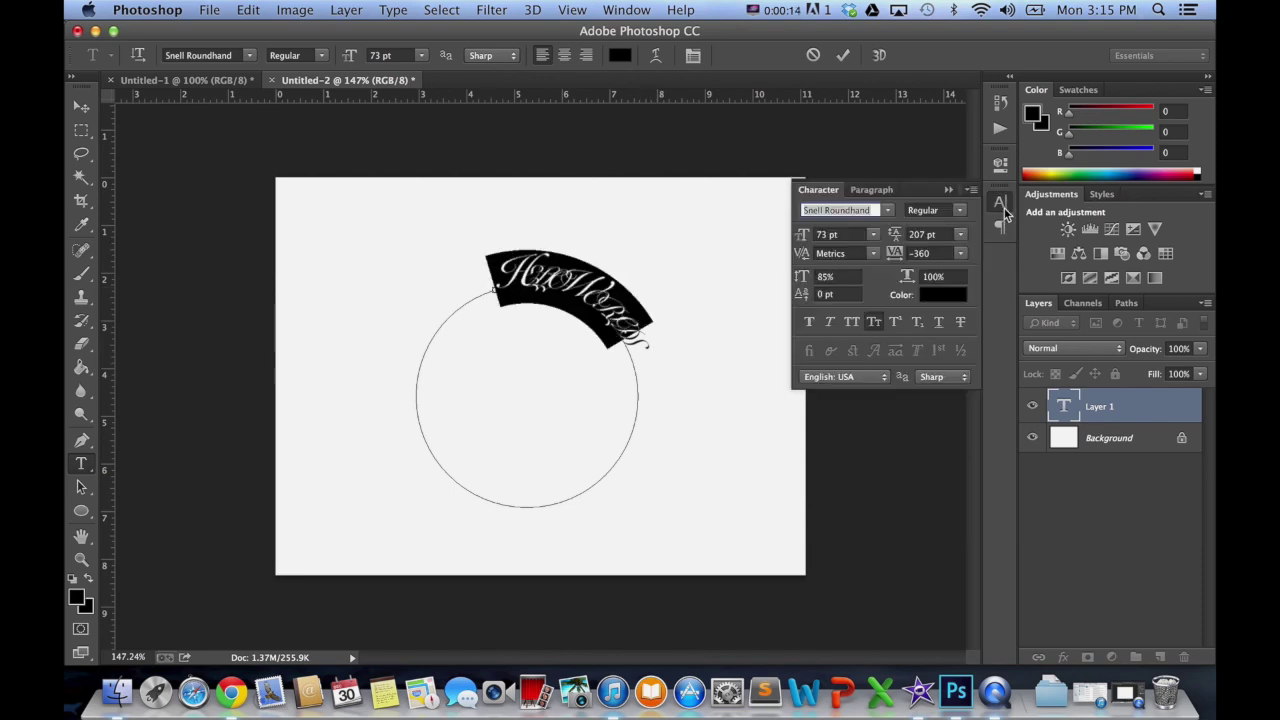
{"action": "left_click", "coordinate": [888, 210]}
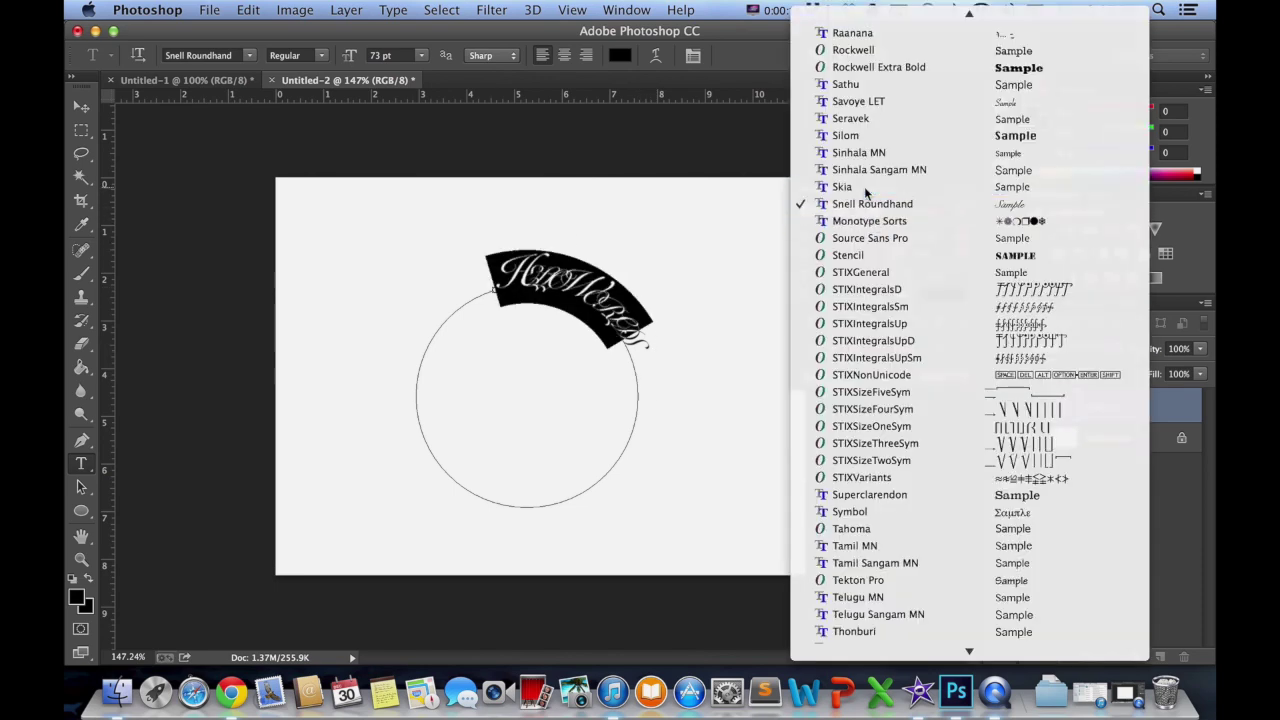
{"action": "left_click", "coordinate": [864, 186]}
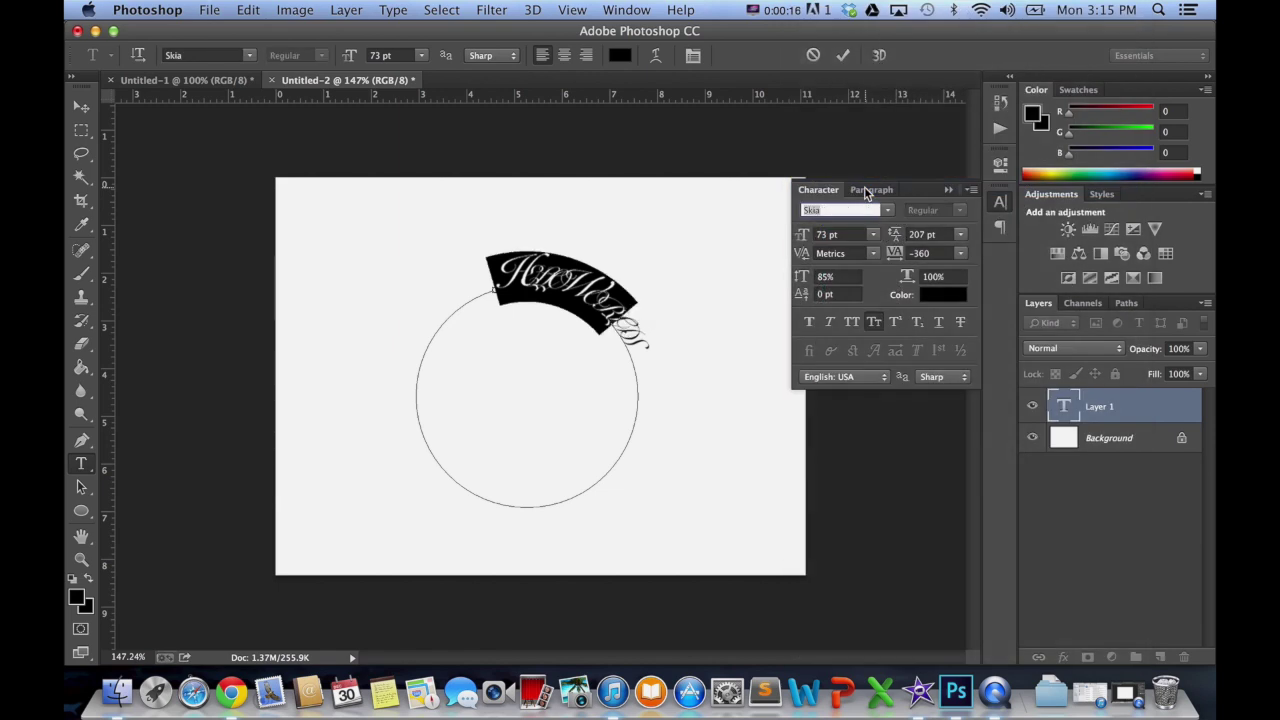
{"action": "left_click", "coordinate": [960, 256]}
{"action": "left_click", "coordinate": [938, 350]}
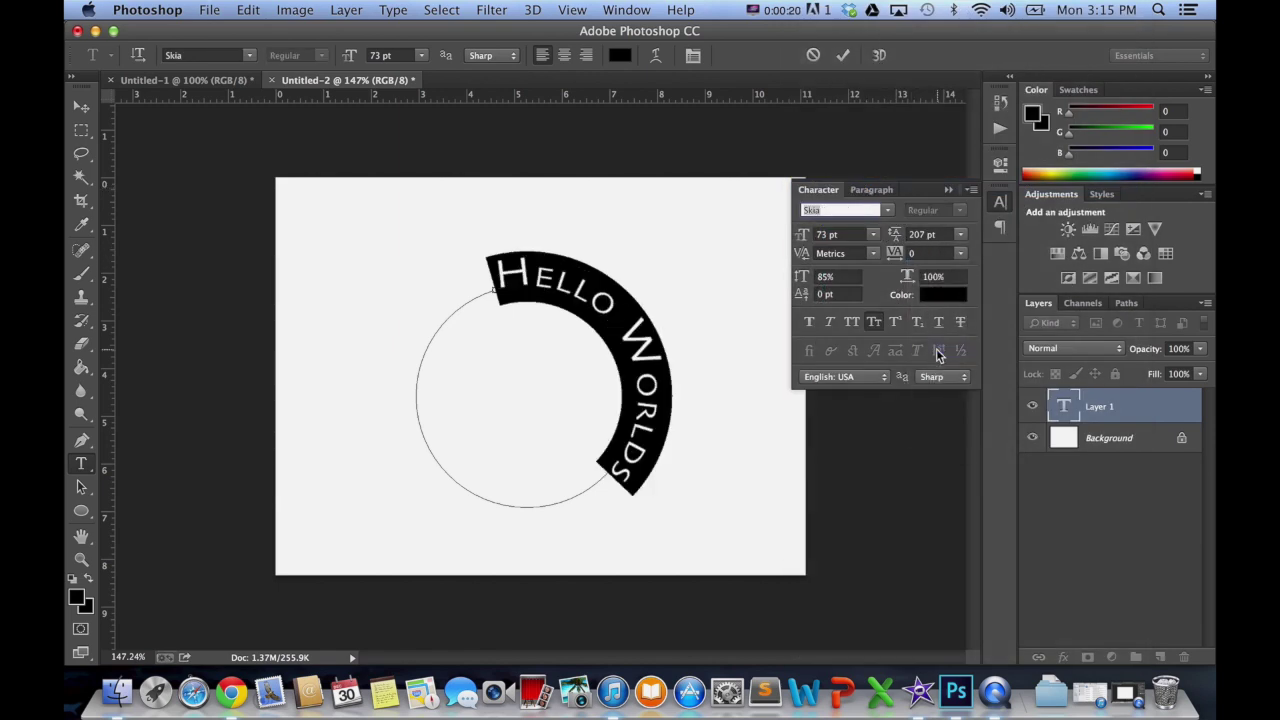
{"action": "left_click", "coordinate": [949, 190]}
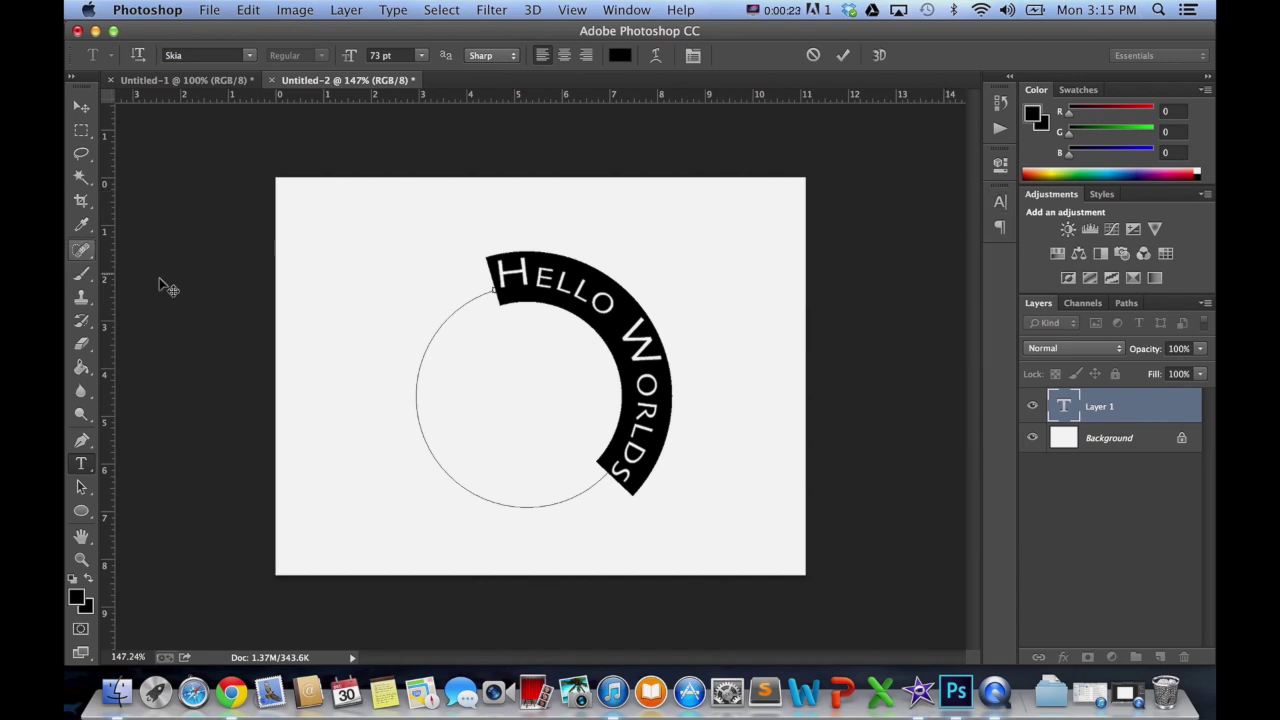
{"action": "left_click", "coordinate": [843, 55]}
{"action": "left_click", "coordinate": [81, 487]}
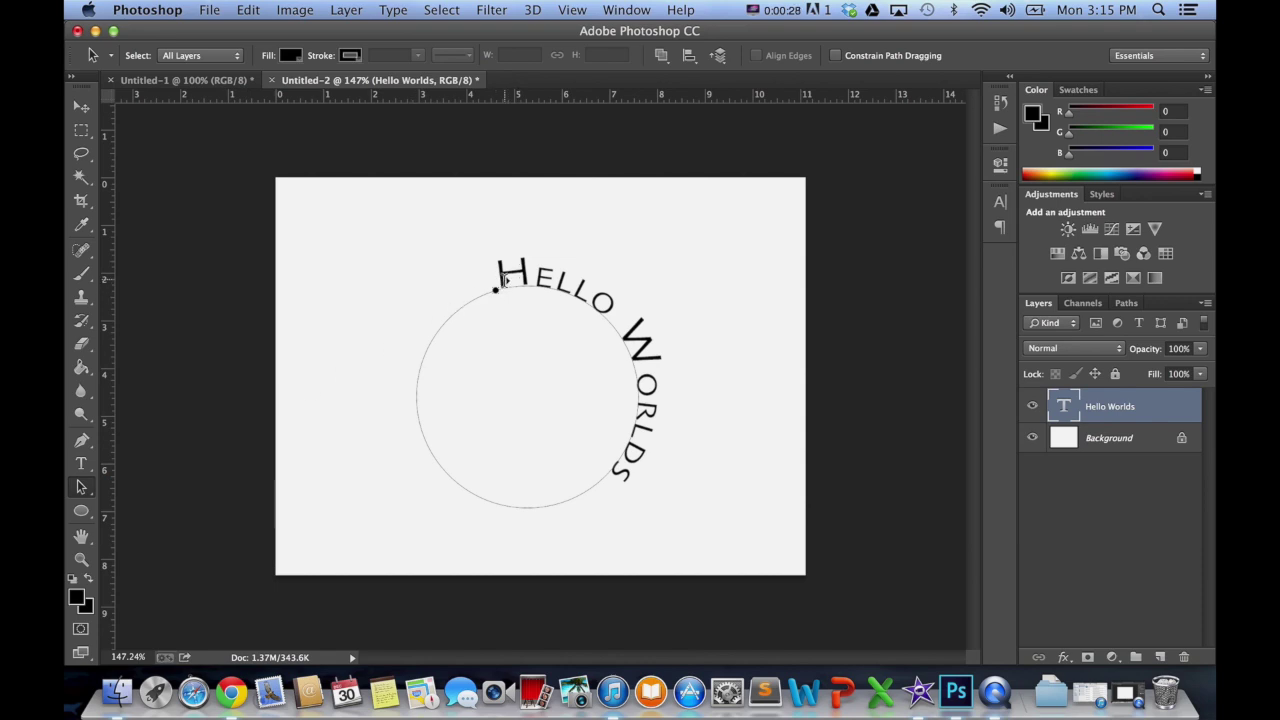
- Drag HELLO WORLDS' start point so it curves inside the circle's bottom, then begin a new text layer
{"action": "left_click_drag", "start_coordinate": [505, 283], "coordinate": [513, 317]}
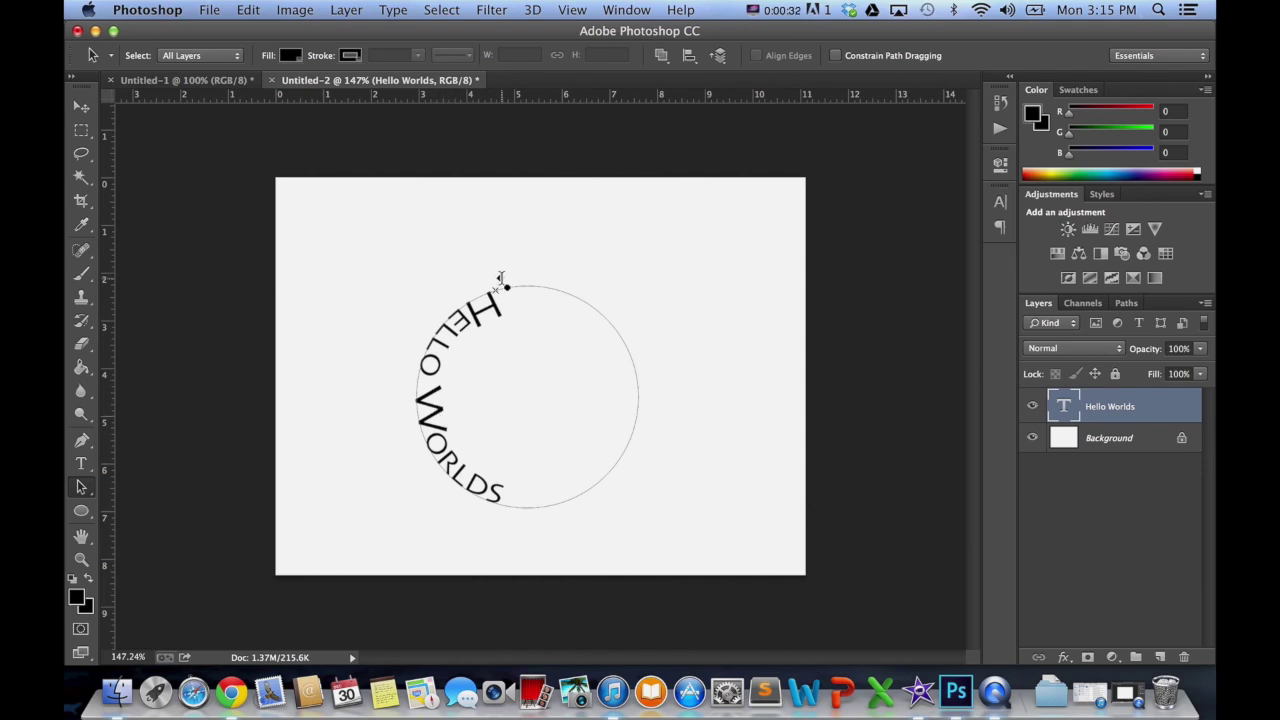
{"action": "left_click_drag", "start_coordinate": [500, 285], "coordinate": [421, 358]}
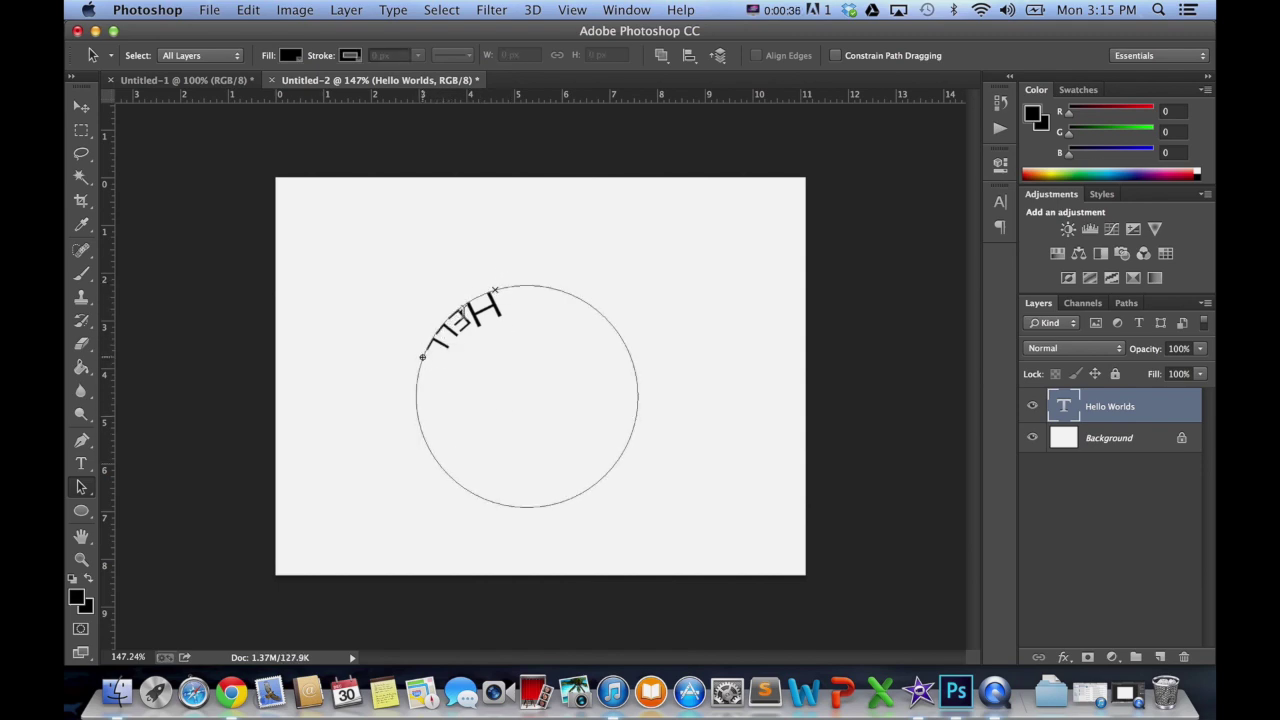
{"action": "left_click_drag", "start_coordinate": [513, 289], "coordinate": [514, 287]}
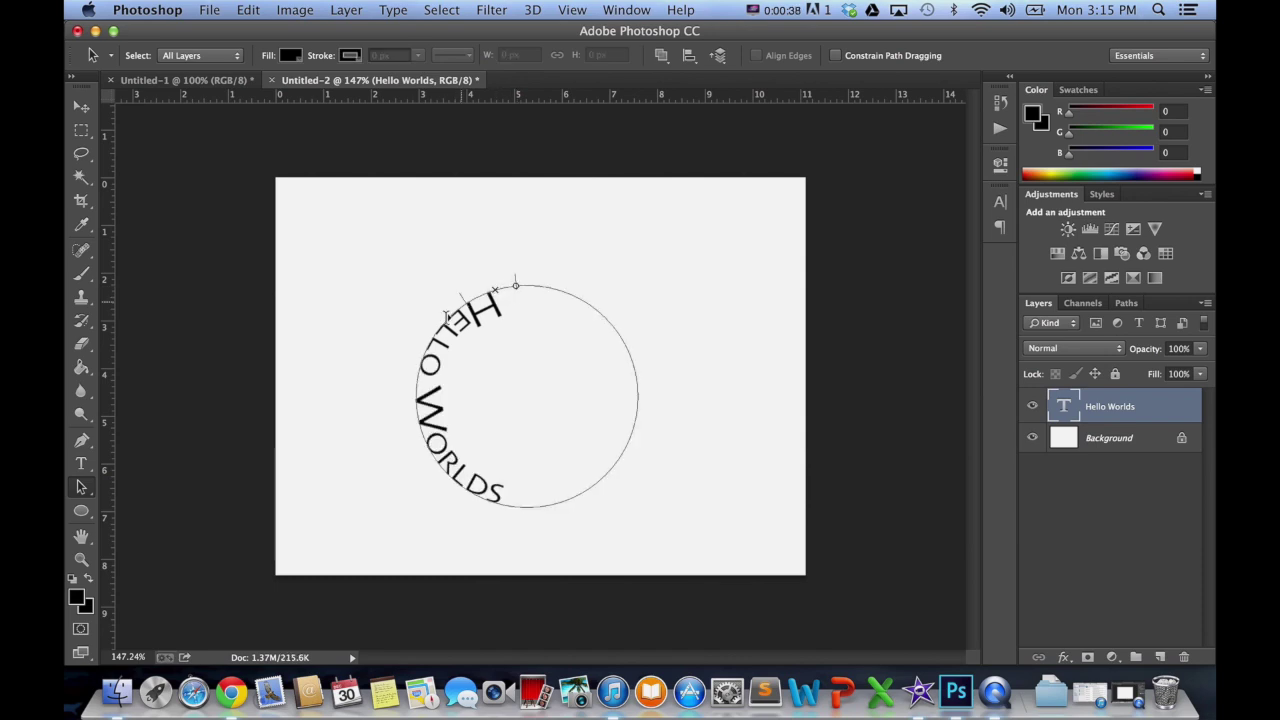
{"action": "left_click_drag", "start_coordinate": [440, 345], "coordinate": [429, 446]}
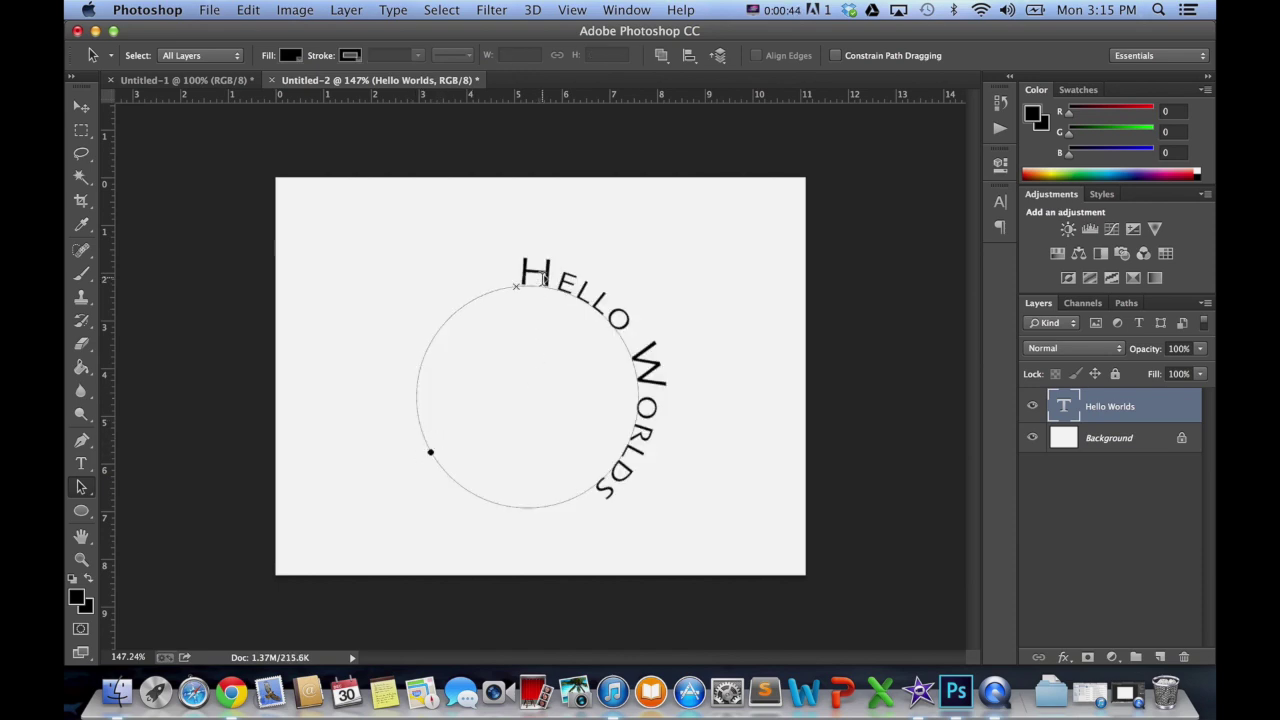
{"action": "left_click_drag", "start_coordinate": [543, 280], "coordinate": [597, 523]}
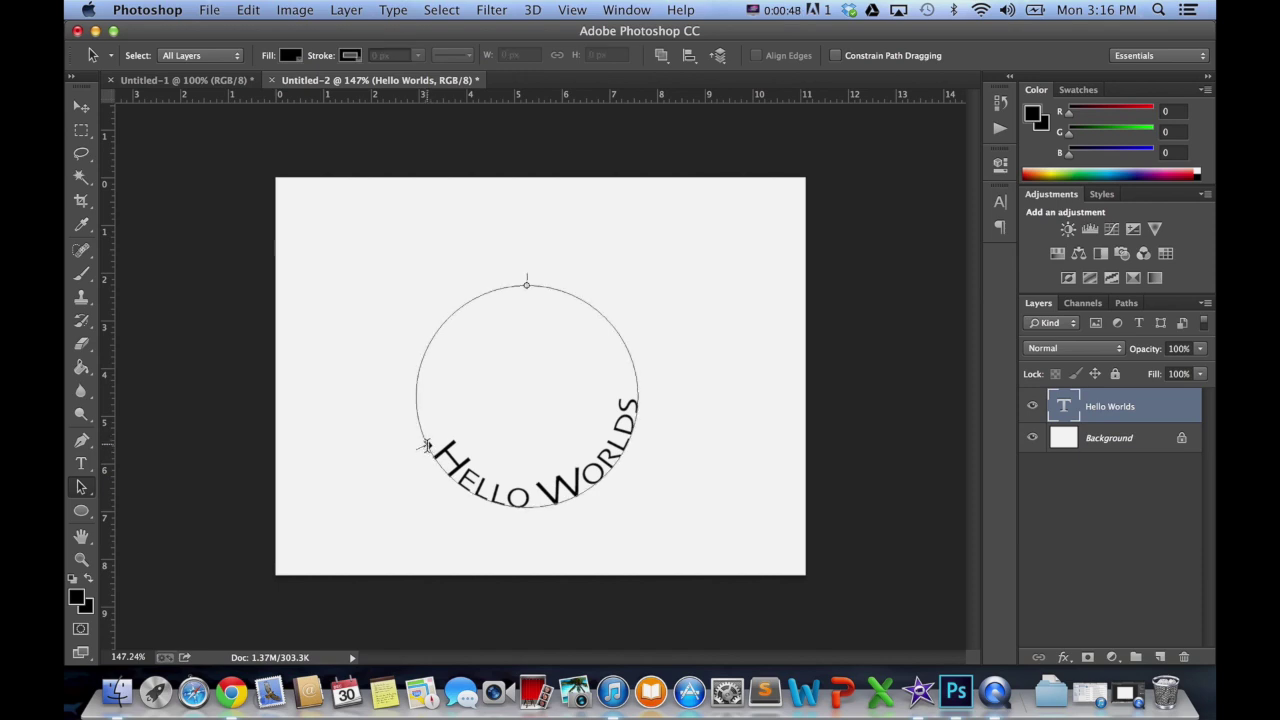
{"action": "left_click_drag", "start_coordinate": [428, 448], "coordinate": [427, 447]}
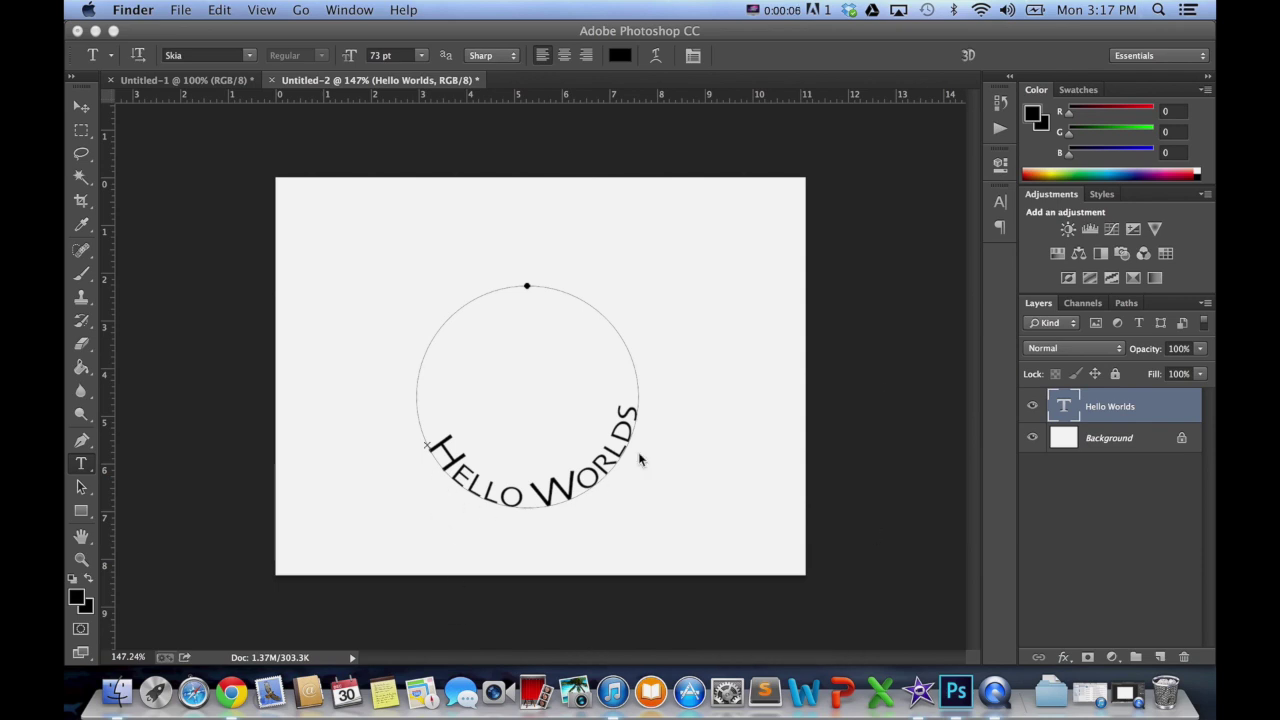
{"action": "left_click", "coordinate": [930, 418]}
{"action": "left_click", "coordinate": [522, 326]}
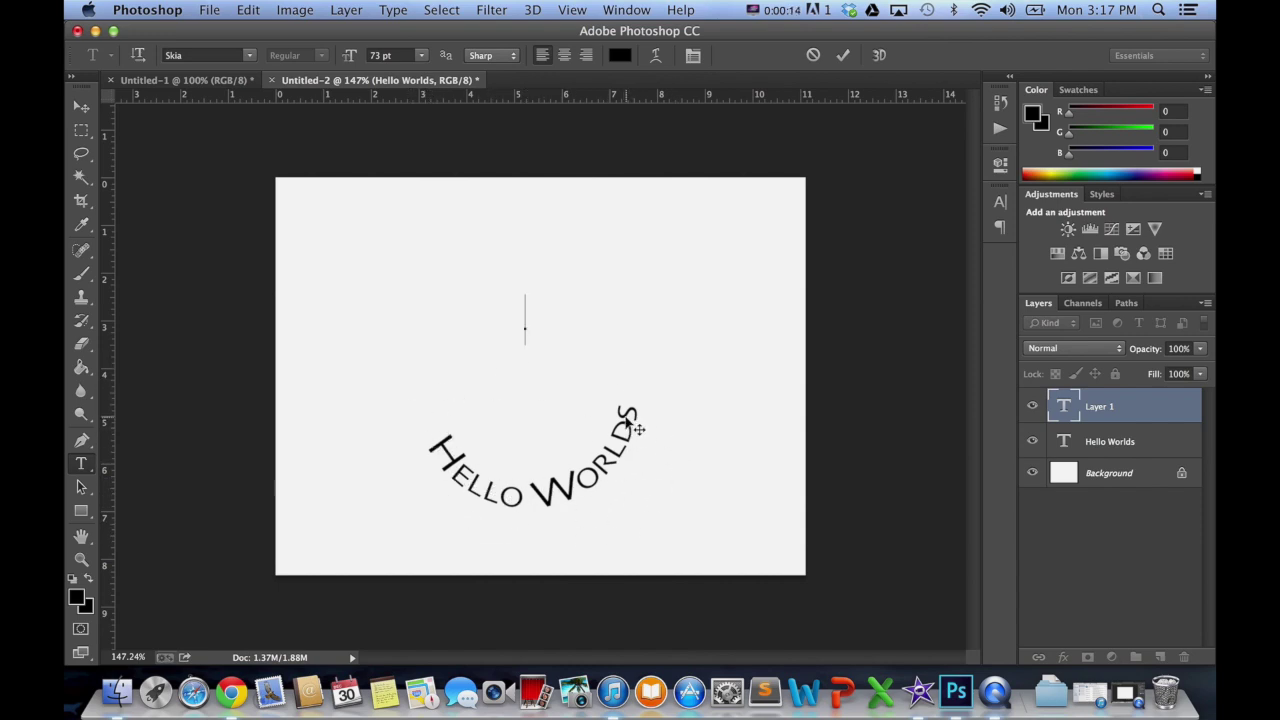
- Commit the empty text, then delete the Hello Worlds and Layer 1 type layers
{"action": "left_click", "coordinate": [841, 54]}
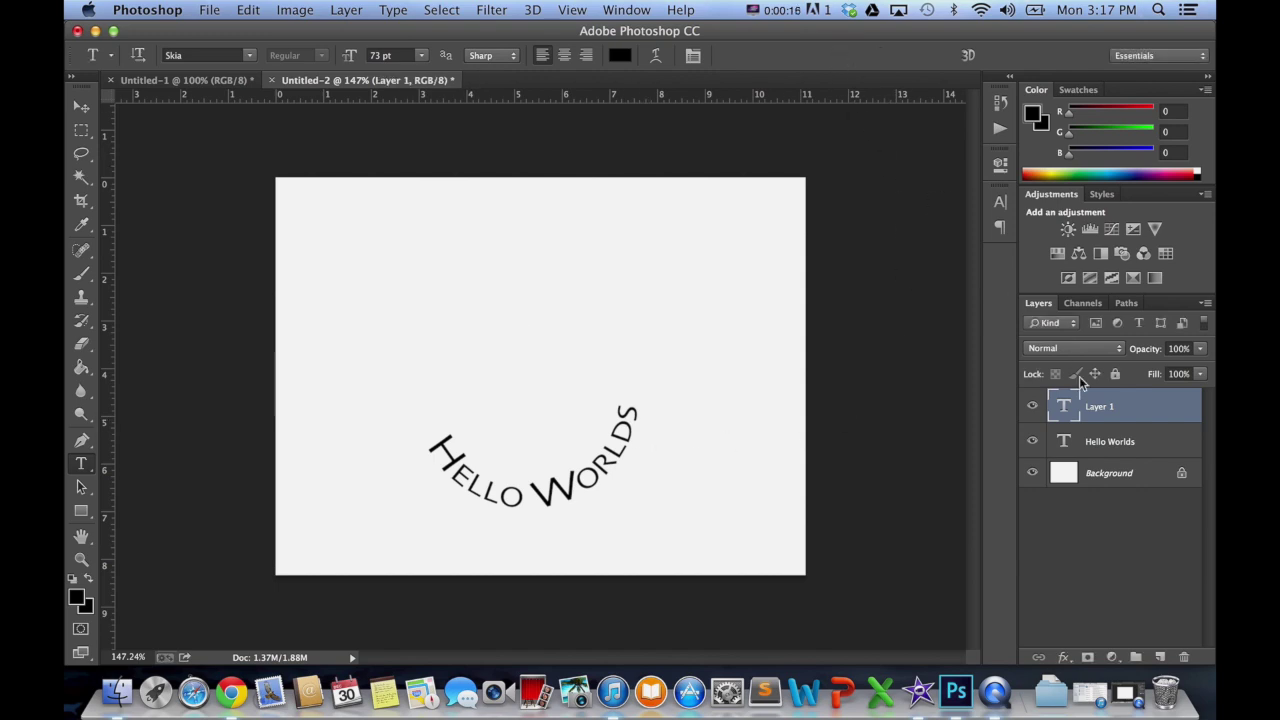
{"action": "left_click", "coordinate": [1105, 438]}
{"action": "left_click", "coordinate": [1186, 656]}
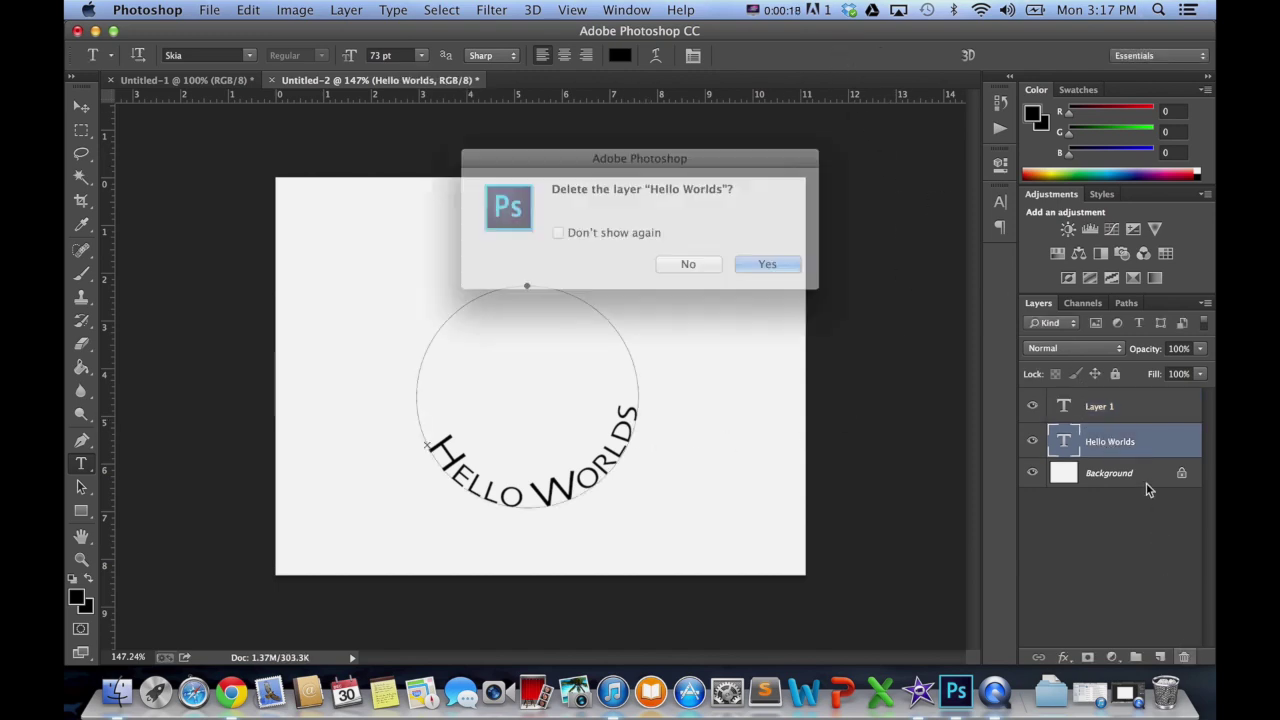
{"action": "left_click", "coordinate": [768, 268]}
{"action": "left_click", "coordinate": [1125, 417]}
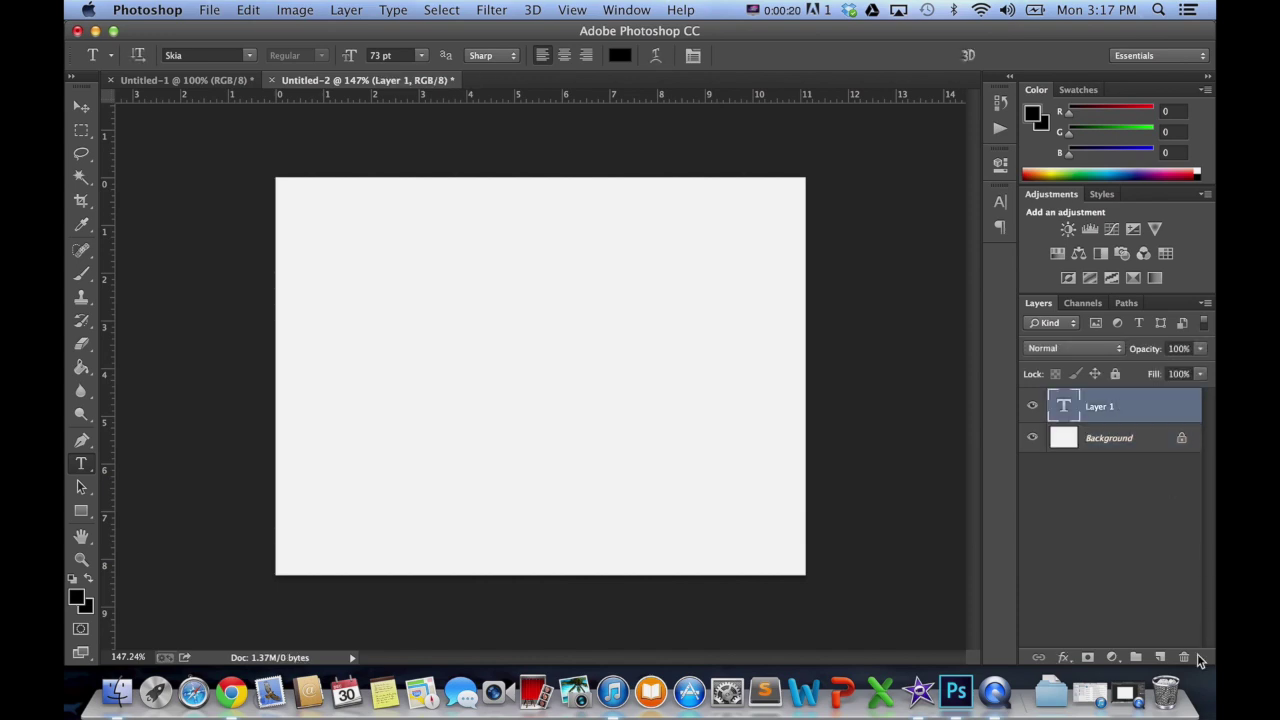
{"action": "left_click", "coordinate": [1186, 656]}
{"action": "left_click", "coordinate": [768, 268]}
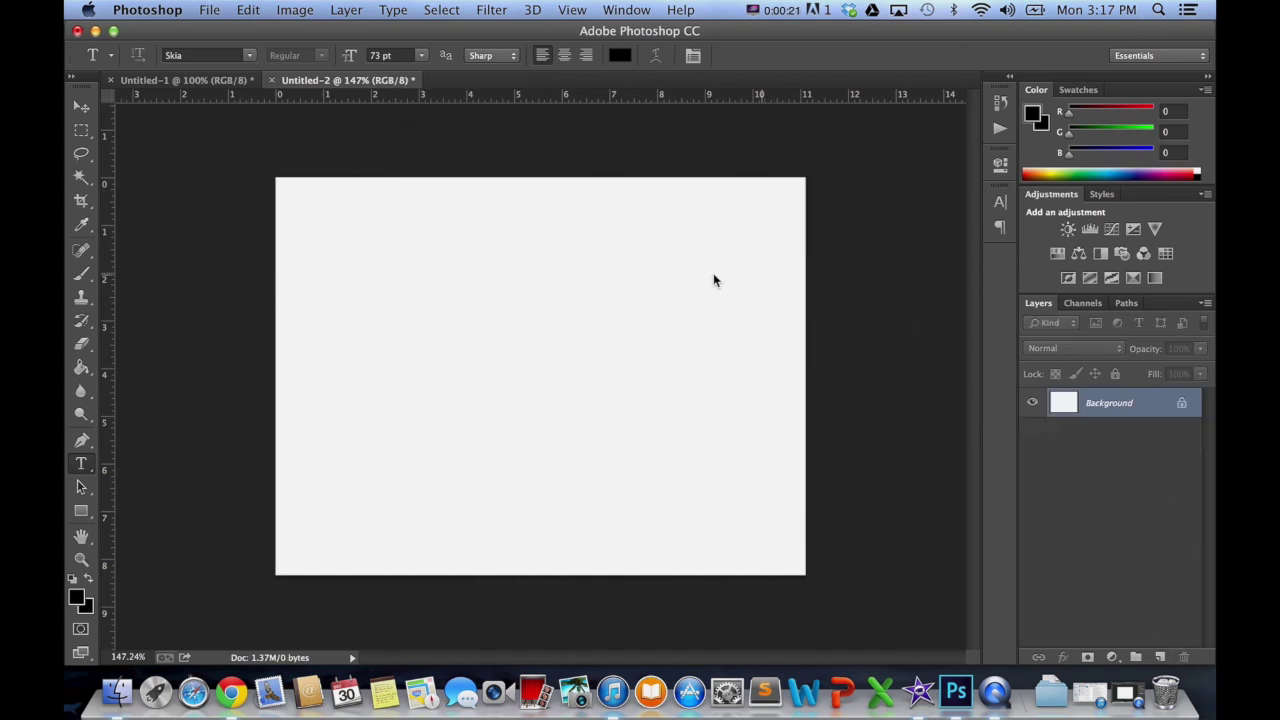
{"action": "left_click", "coordinate": [81, 511]}
- Draw a square path in the canvas centre and place a type insertion point on its top edge
{"action": "left_click_drag", "start_coordinate": [398, 300], "coordinate": [703, 503]}
{"action": "left_click", "coordinate": [950, 152]}
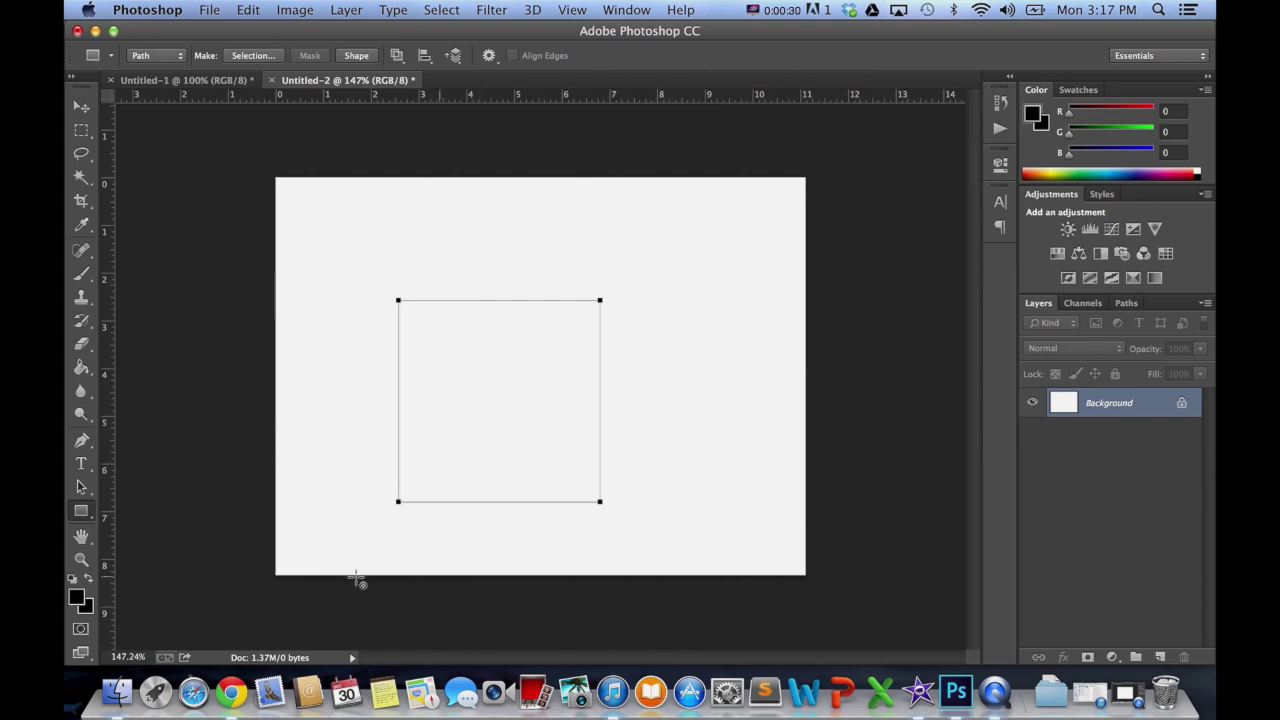
{"action": "left_click", "coordinate": [80, 462]}
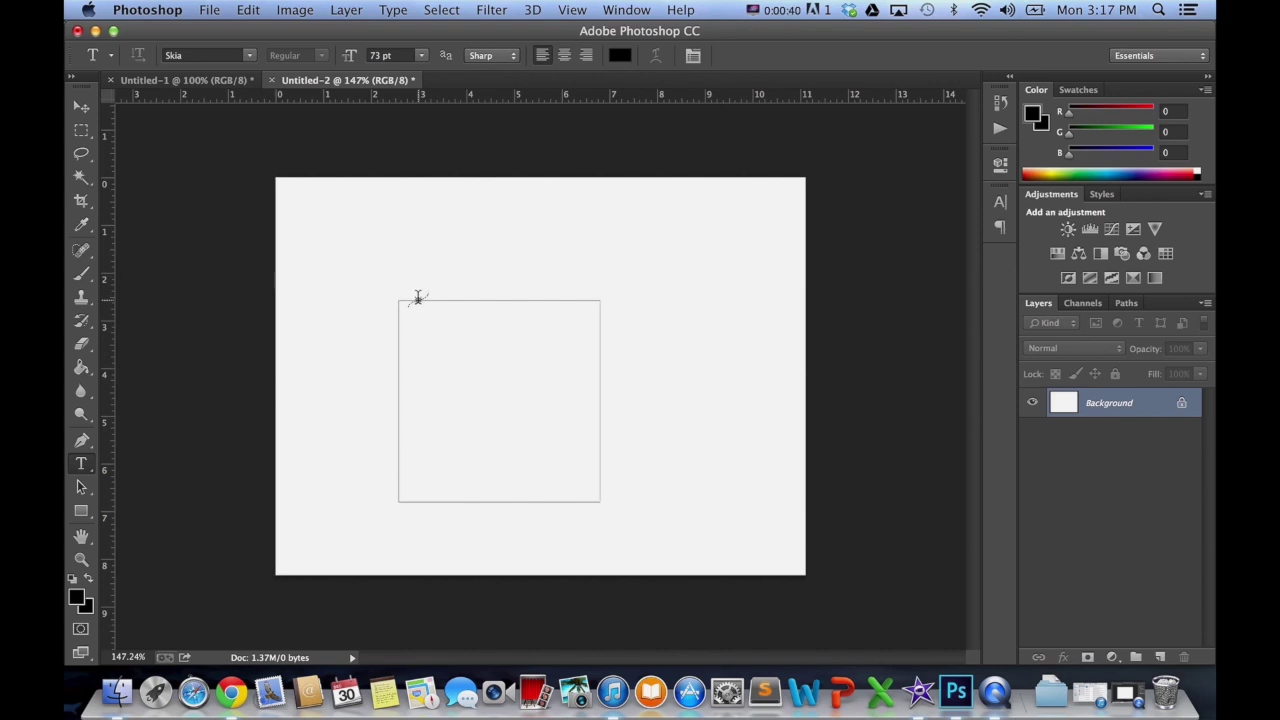
{"action": "left_click", "coordinate": [418, 298]}
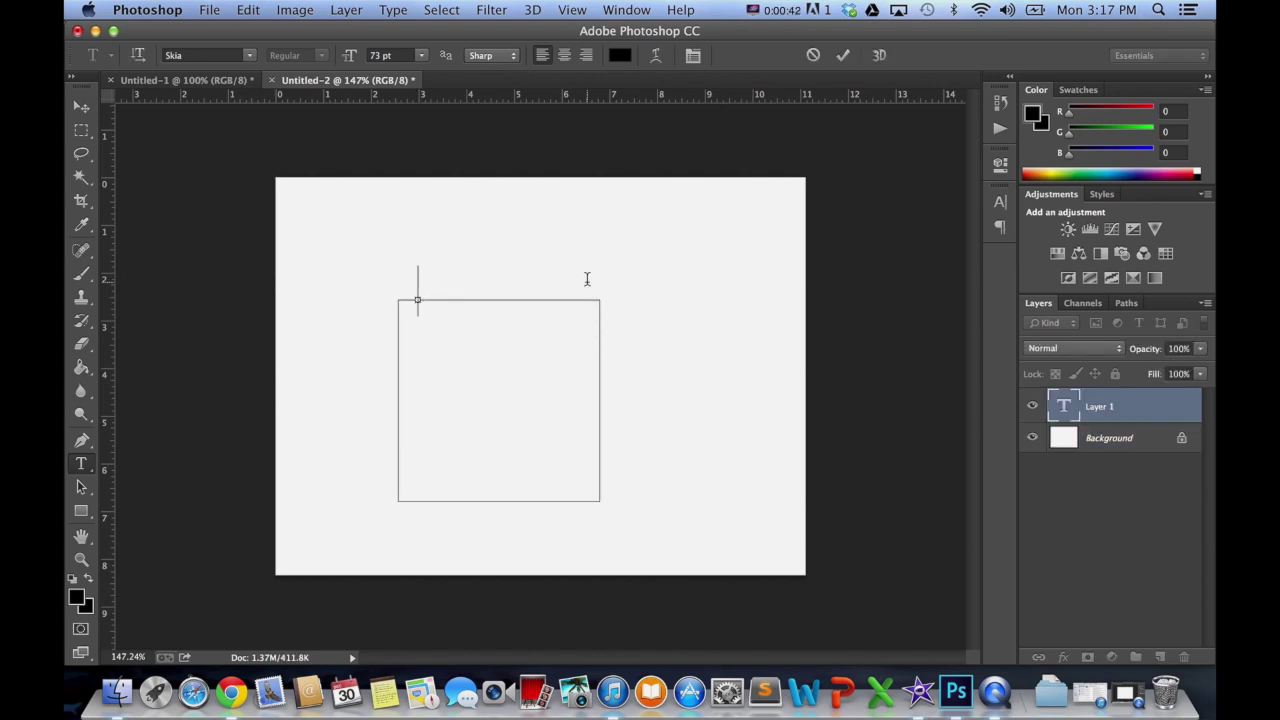
- Type 'Hello this is a square' on the square path, correcting the capital E, and commit
{"action": "type", "text": "HEllo"}
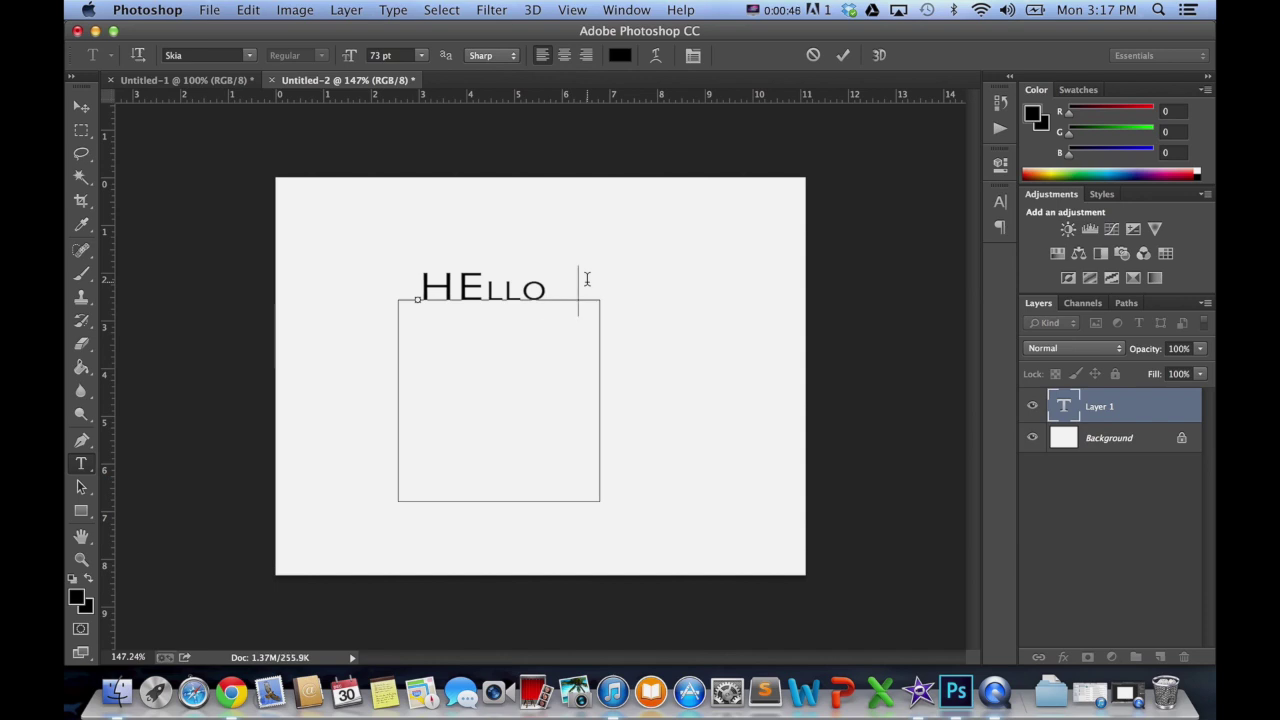
{"action": "type", "text": " this is a square"}
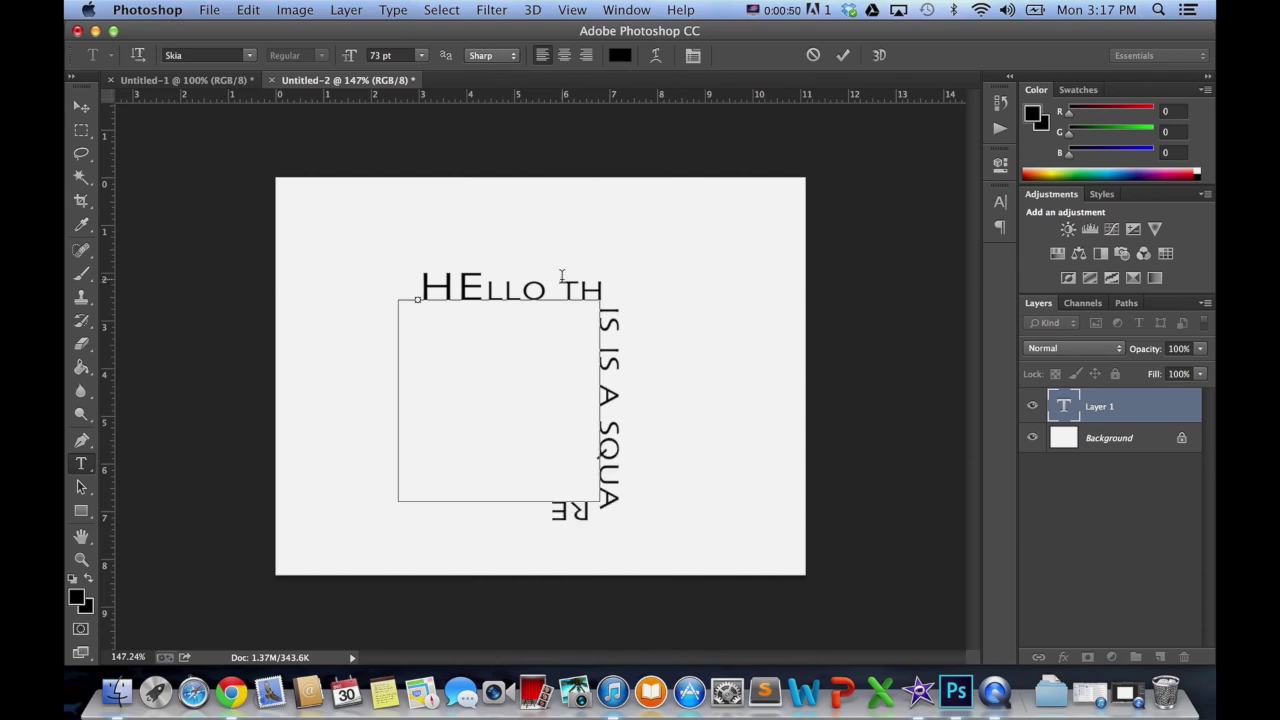
{"action": "left_click", "coordinate": [485, 290]}
{"action": "key", "text": "Delete"}
{"action": "type", "text": "e"}
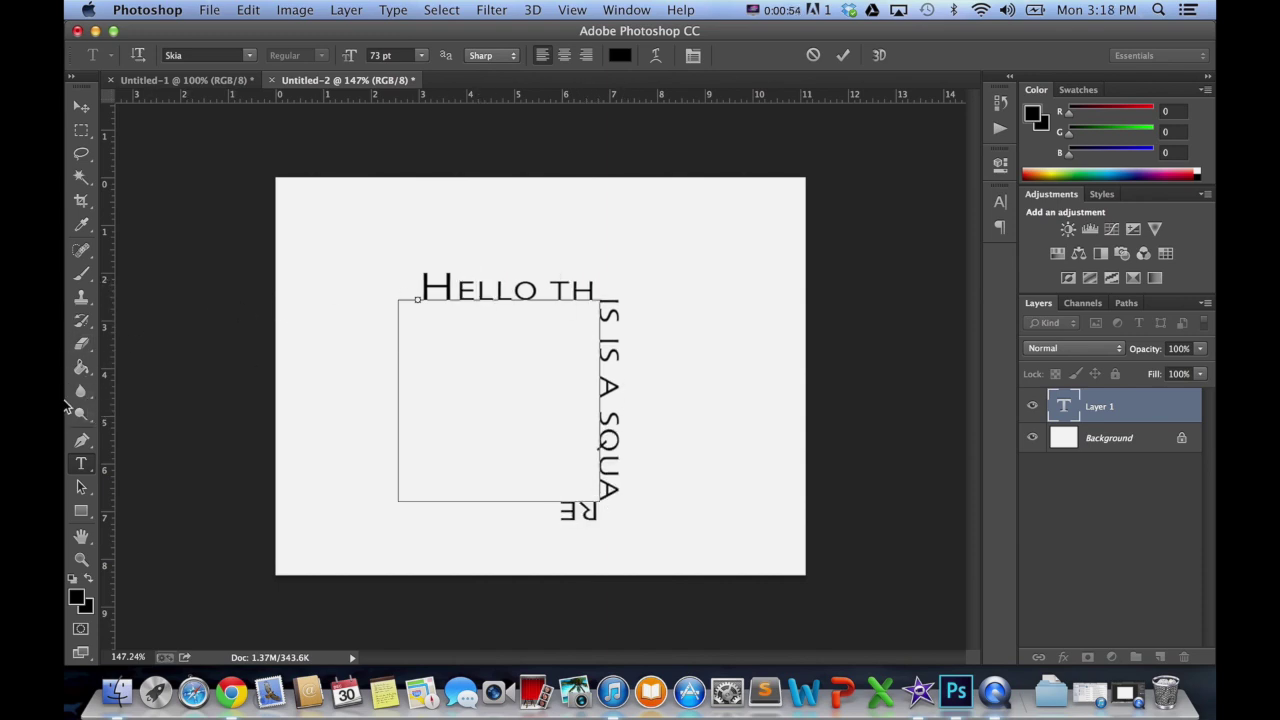
{"action": "left_click", "coordinate": [82, 487]}
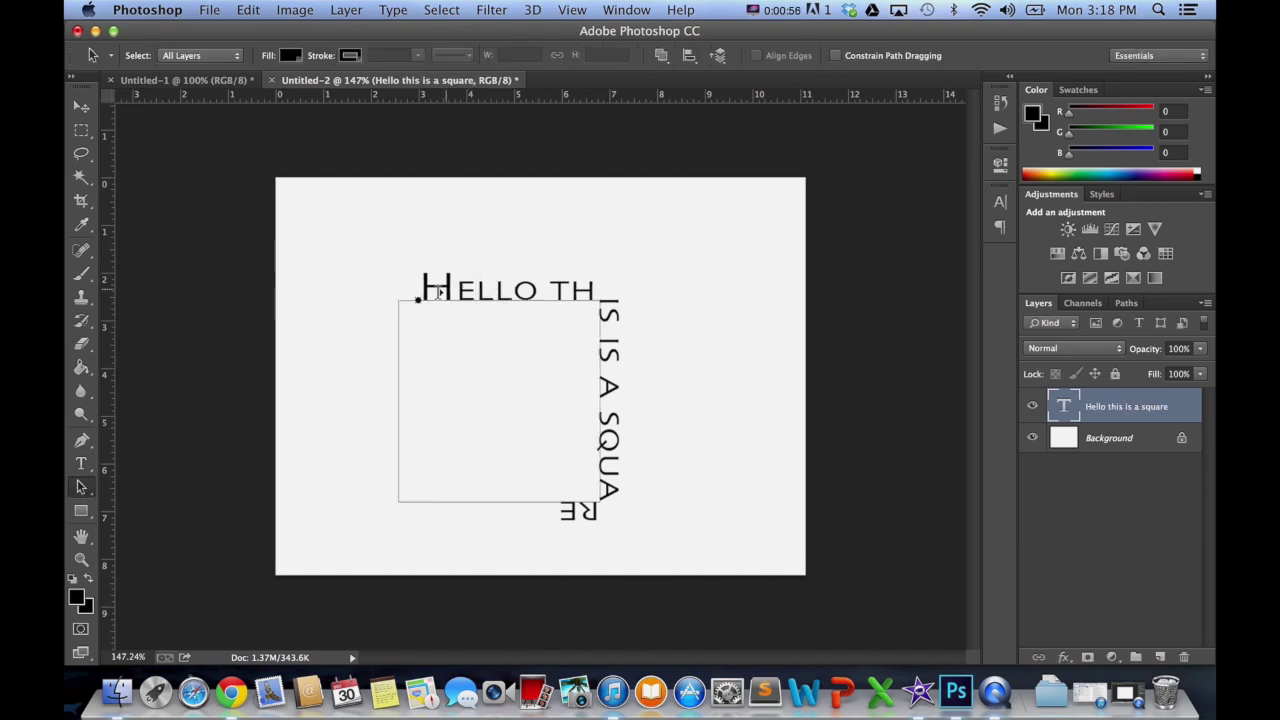
- Drag the square text's start point to the top-left corner so it runs down the left edge
{"action": "left_click_drag", "start_coordinate": [418, 299], "coordinate": [417, 314]}
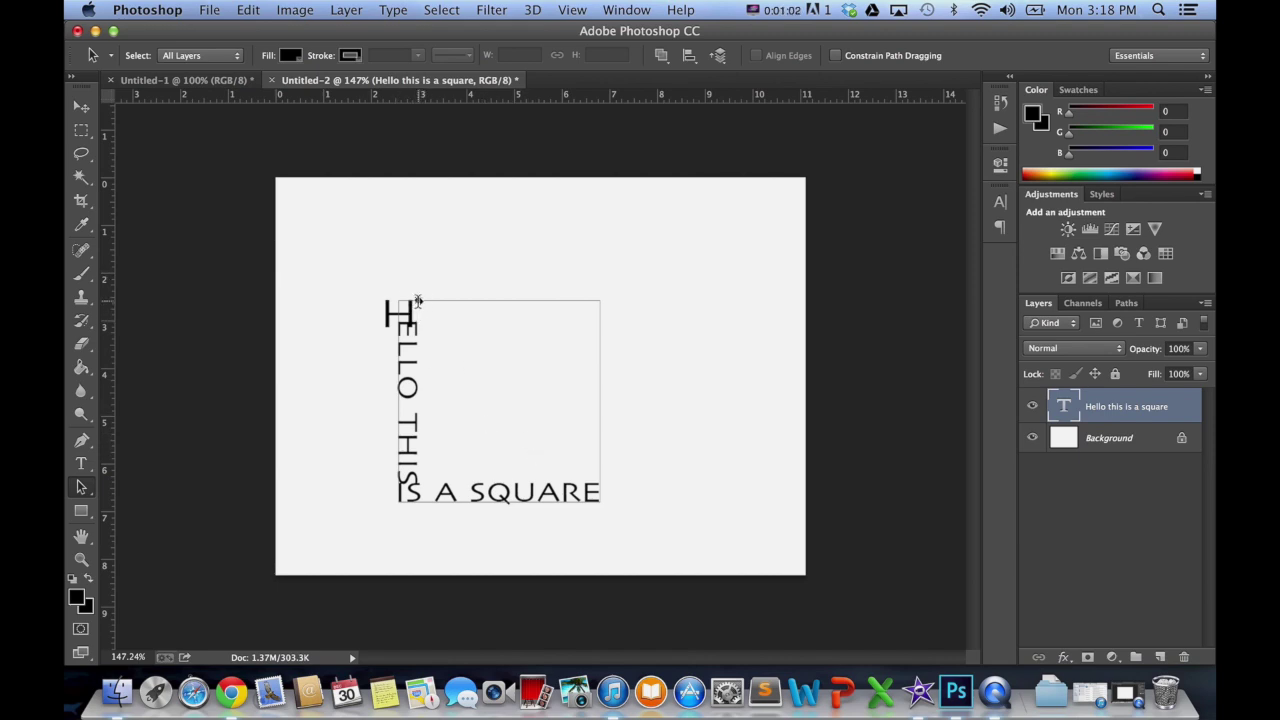
{"action": "left_click_drag", "start_coordinate": [418, 300], "coordinate": [408, 302]}
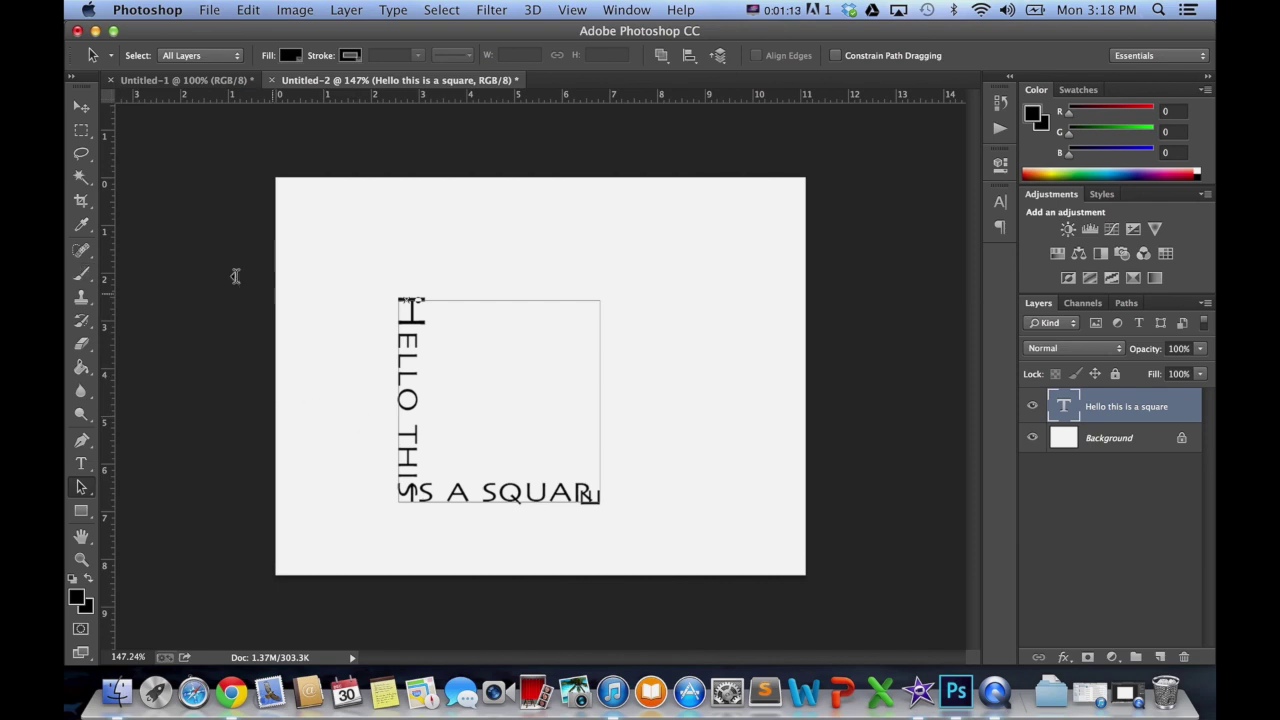
{"action": "left_click", "coordinate": [81, 463]}
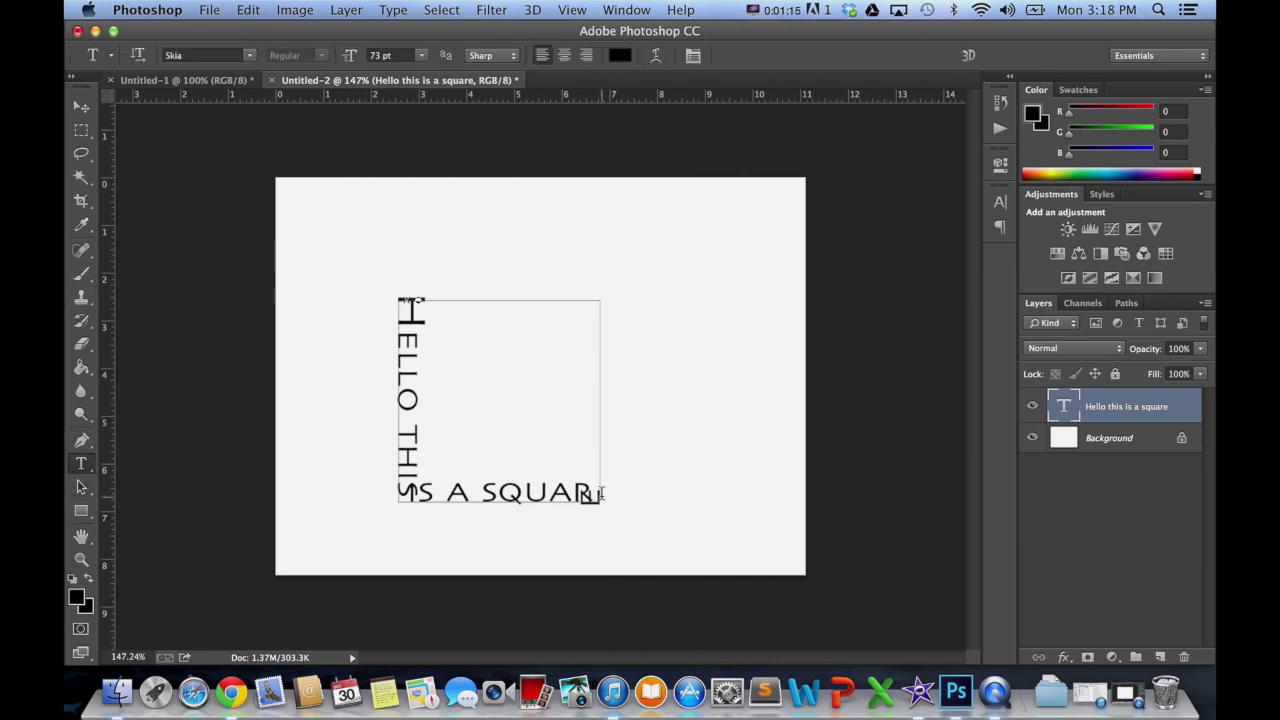
- Raise the tracking of HELLO THIS IS A SQUARE to about 360 so it wraps all four sides, and commit
{"action": "left_click_drag", "start_coordinate": [598, 494], "coordinate": [405, 290]}
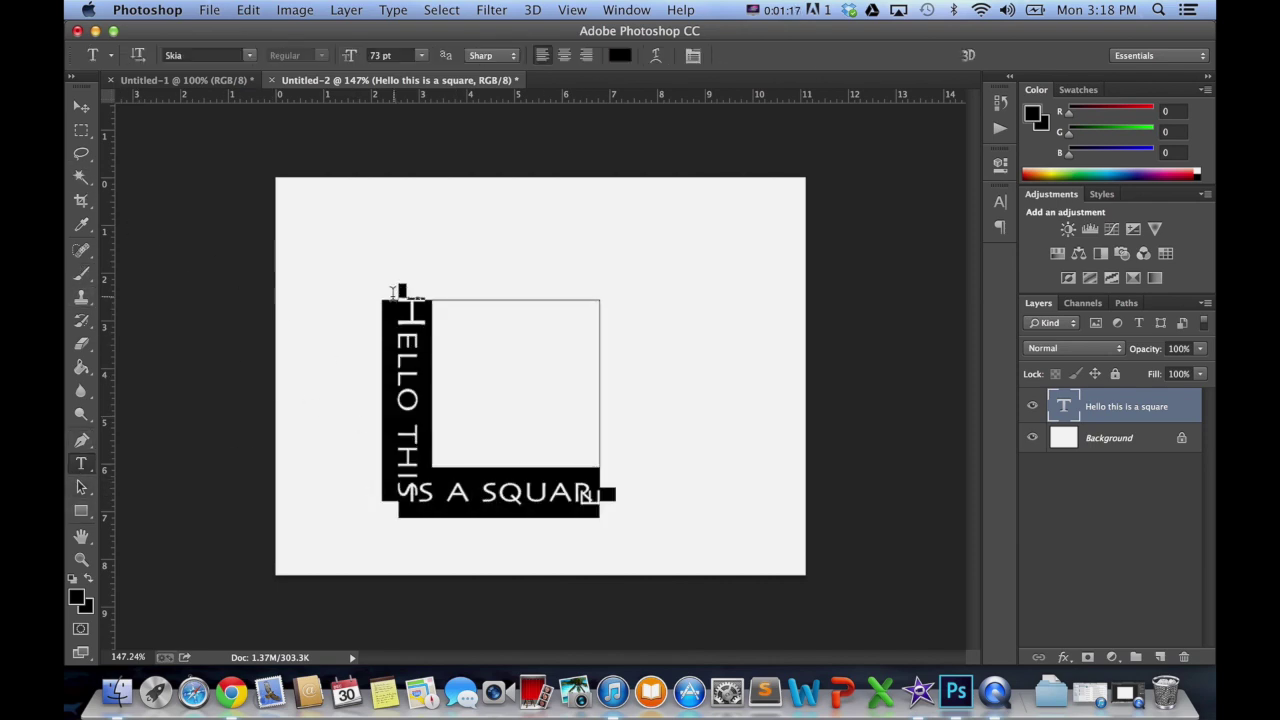
{"action": "key", "text": "super+a"}
{"action": "left_click", "coordinate": [1001, 204]}
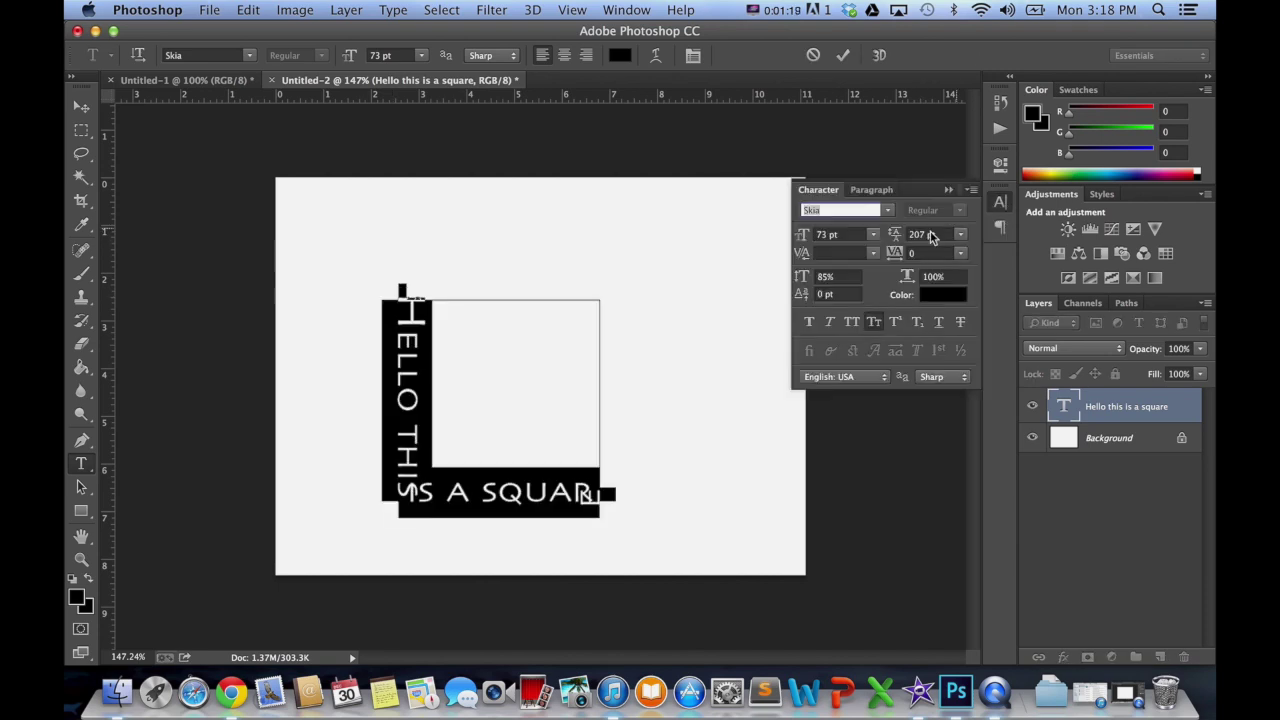
{"action": "left_click_drag", "start_coordinate": [886, 258], "coordinate": [896, 260]}
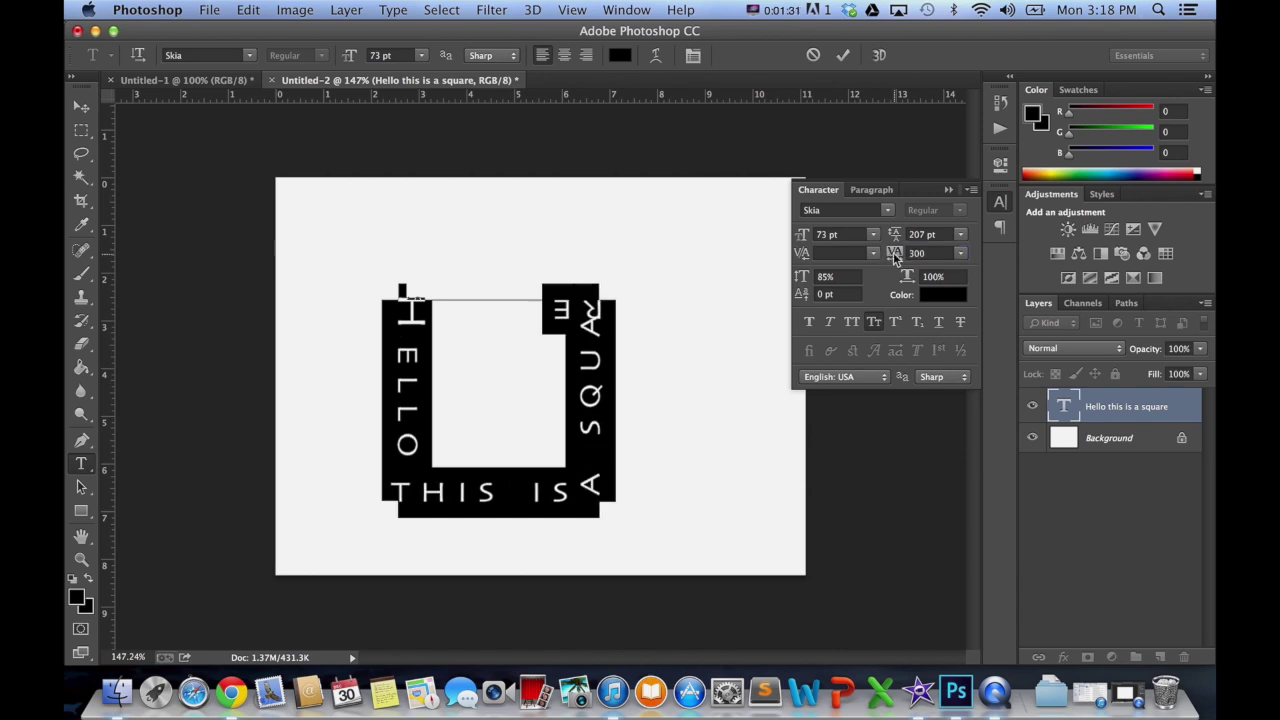
{"action": "left_click_drag", "start_coordinate": [895, 258], "coordinate": [900, 260]}
{"action": "left_click", "coordinate": [948, 190]}
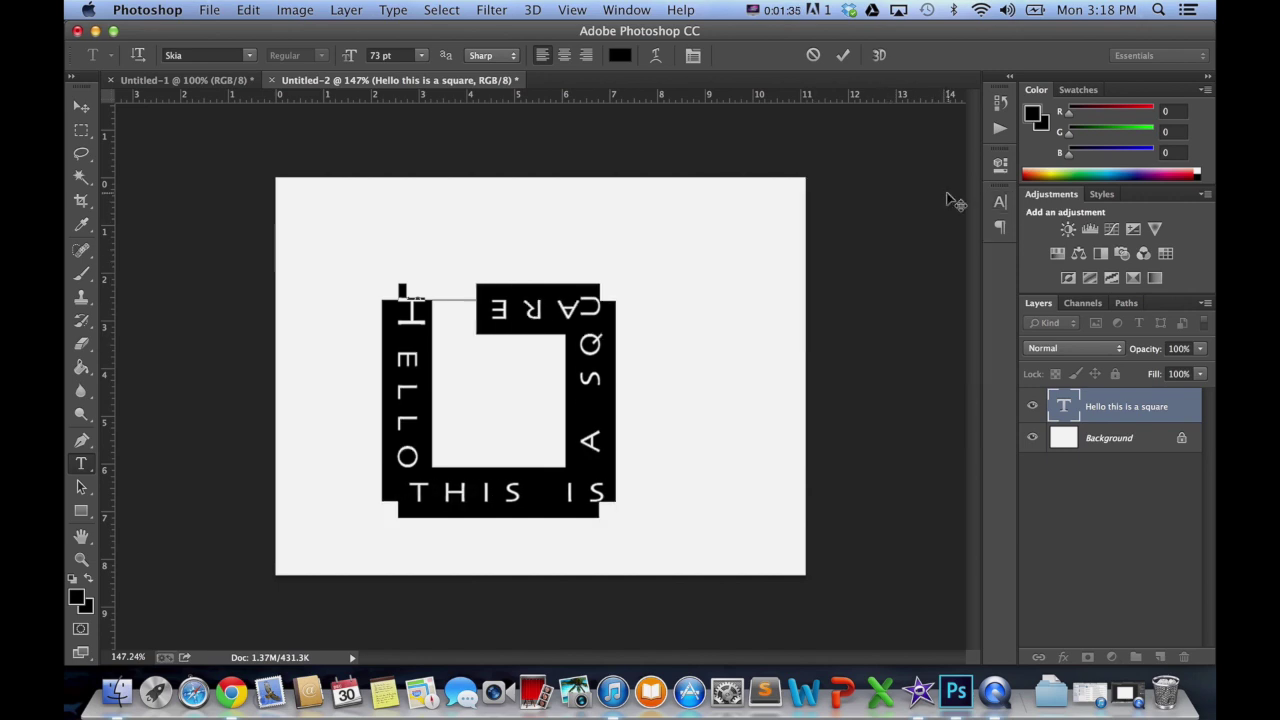
{"action": "left_click", "coordinate": [845, 55]}
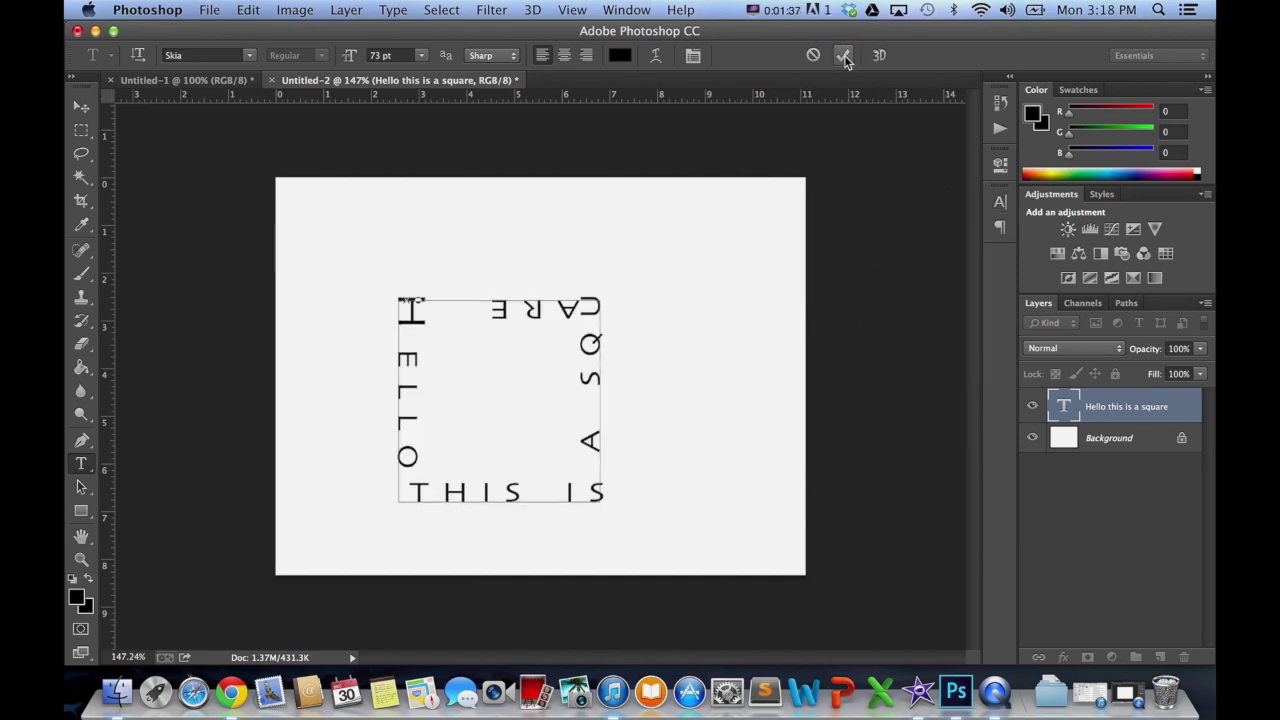
- Delete the 'Hello this is a square' text layer, leaving only the Background layer
{"action": "left_click", "coordinate": [81, 106]}
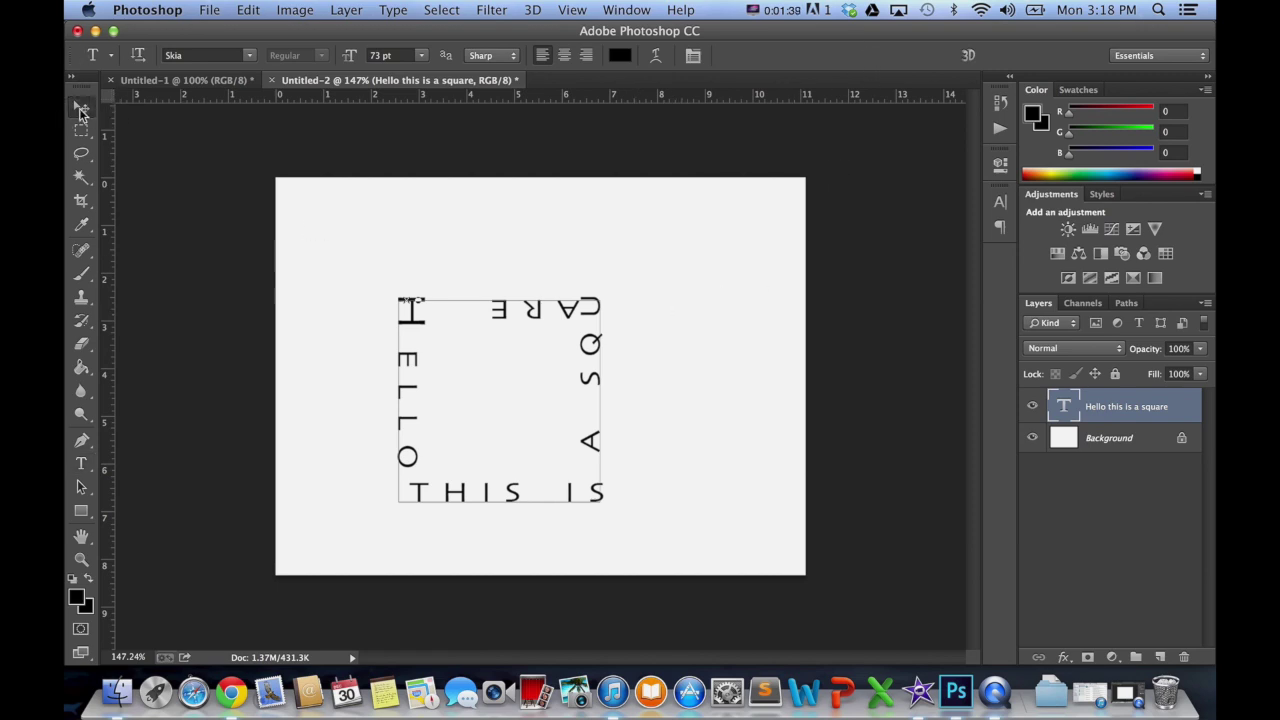
{"action": "left_click", "coordinate": [729, 303]}
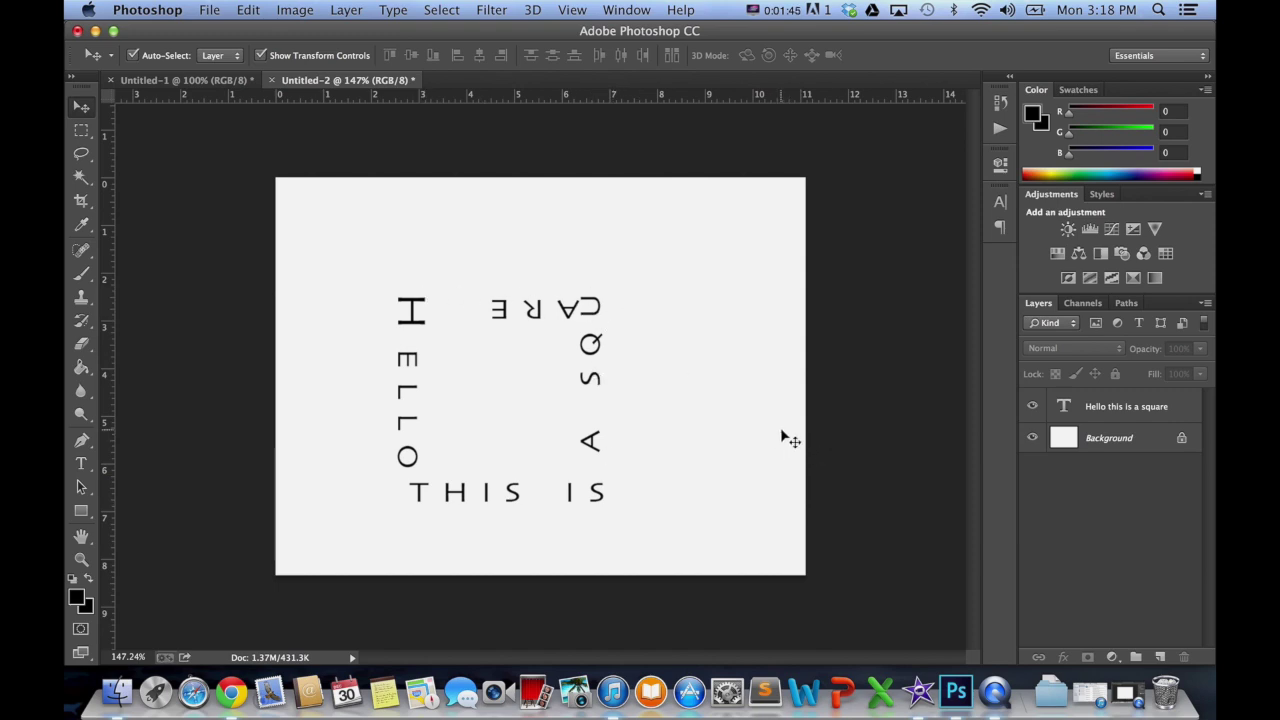
{"action": "left_click", "coordinate": [82, 513]}
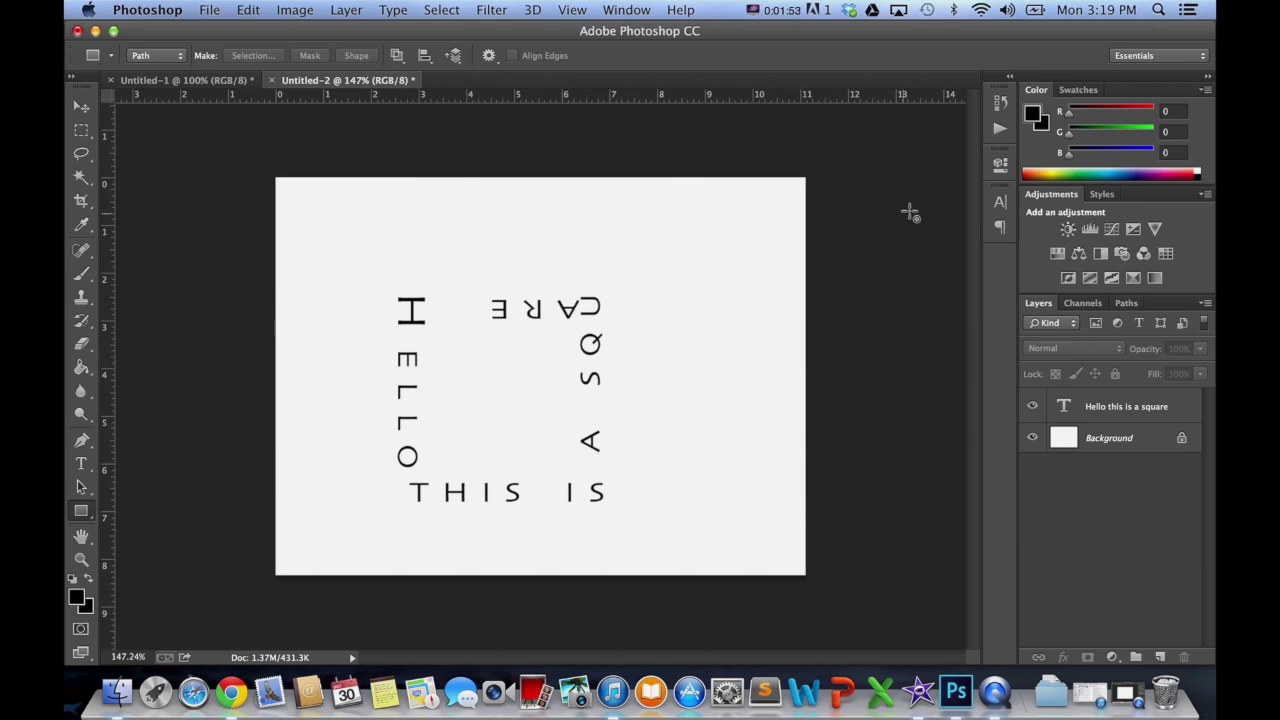
{"action": "left_click", "coordinate": [1135, 413]}
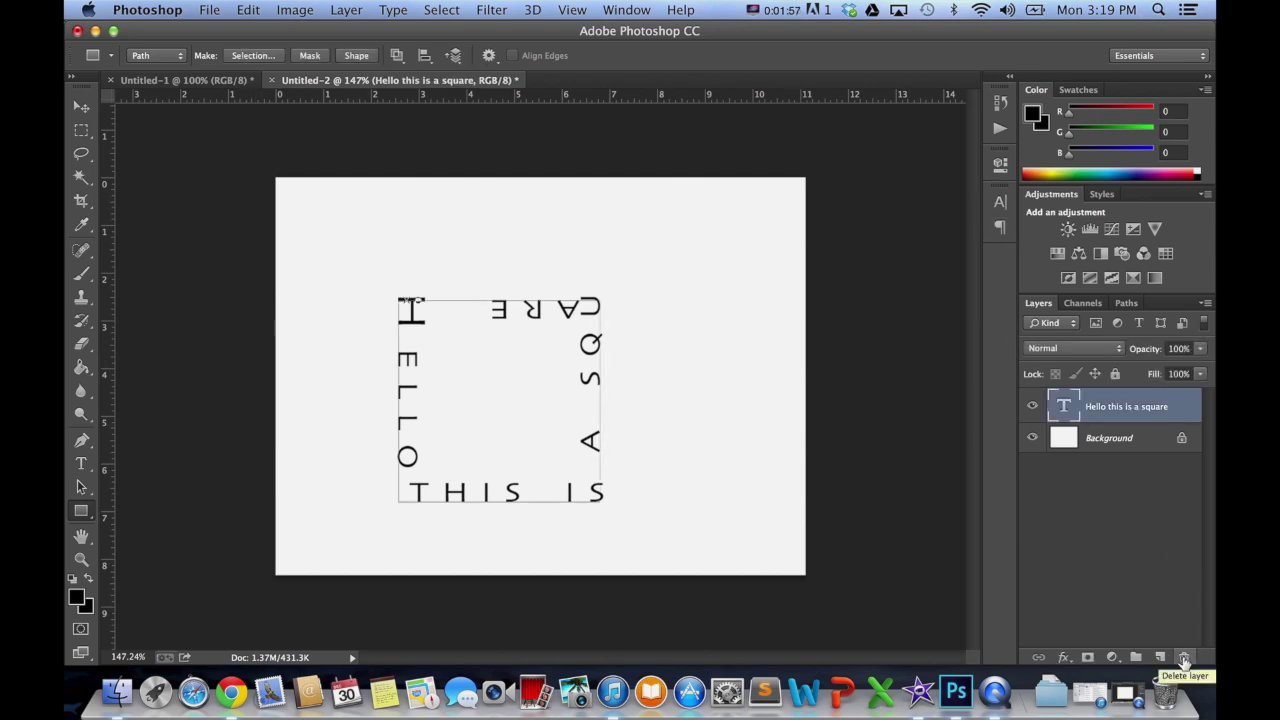
{"action": "left_click", "coordinate": [1184, 658]}
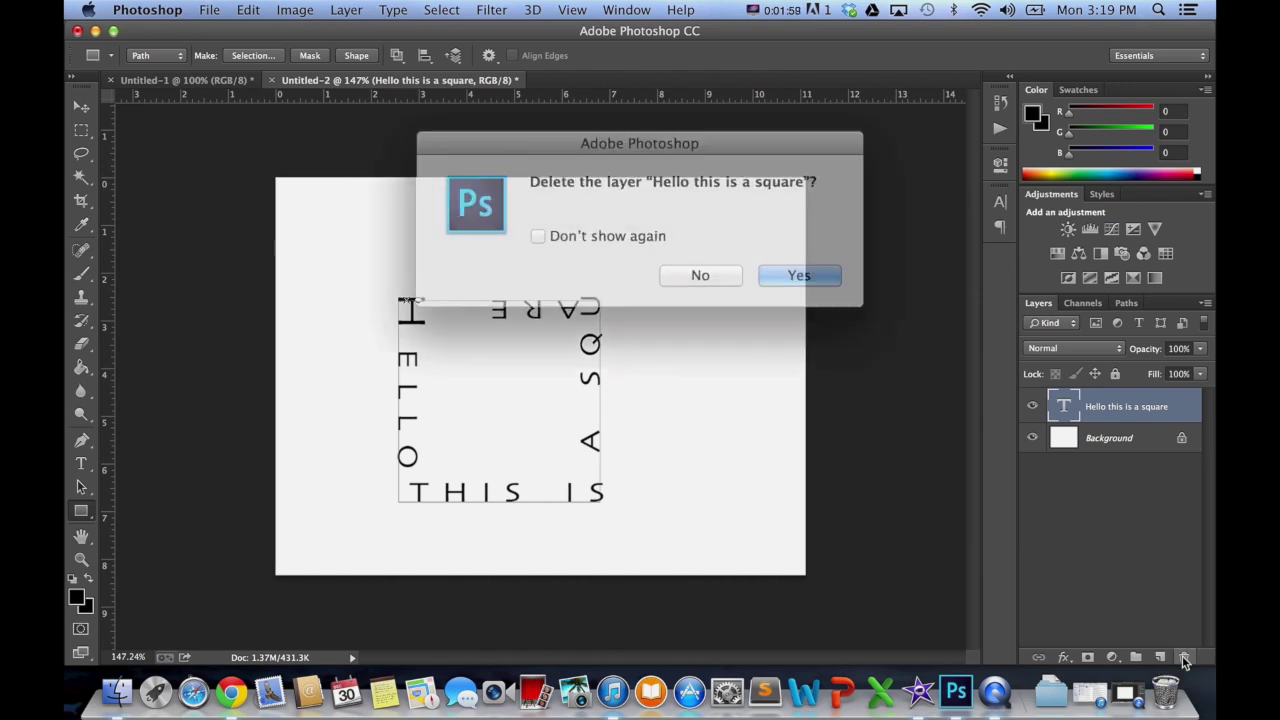
{"action": "left_click", "coordinate": [780, 267]}
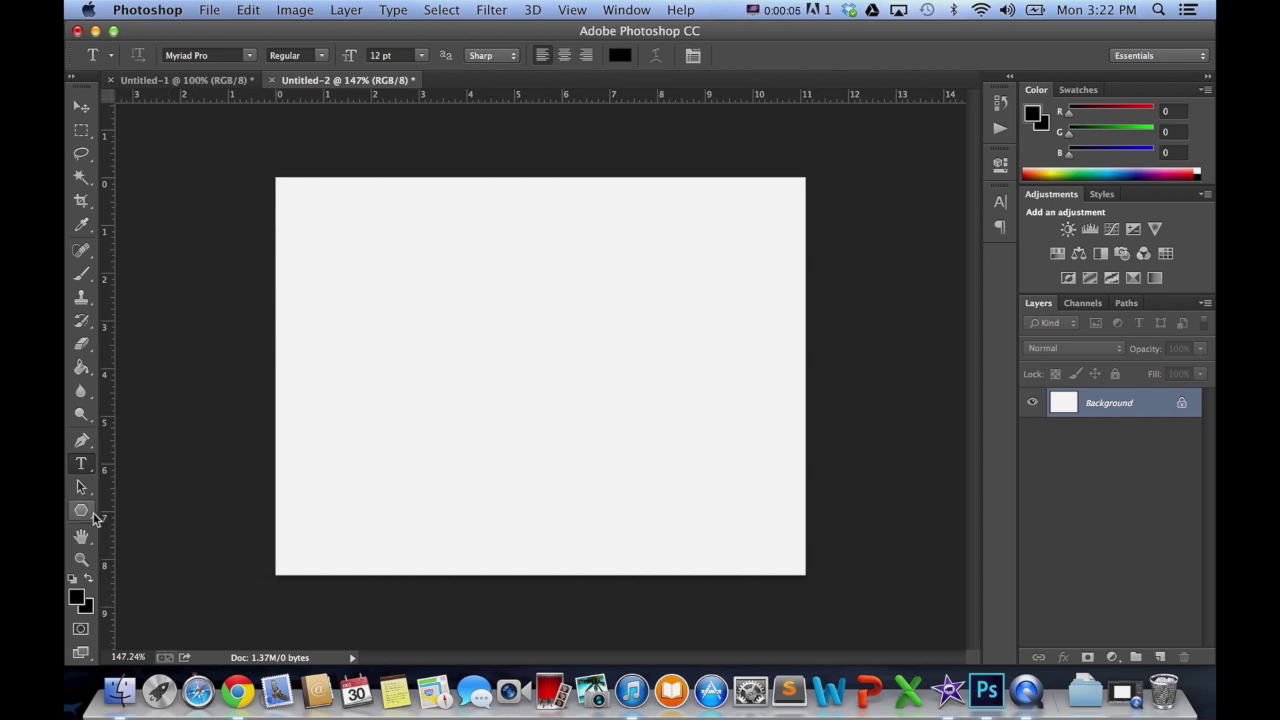
- Draw a five-sided pentagon path with the Polygon Tool
{"action": "left_click", "coordinate": [82, 511]}
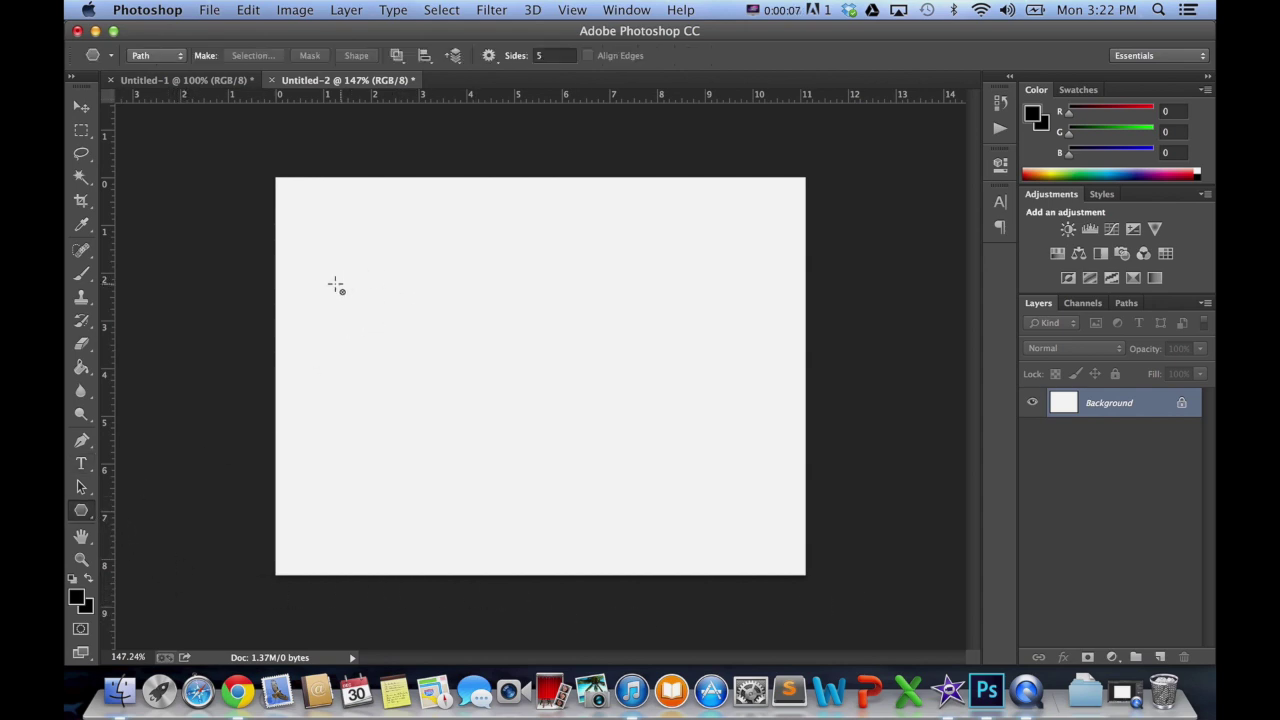
{"action": "right_click", "coordinate": [78, 513]}
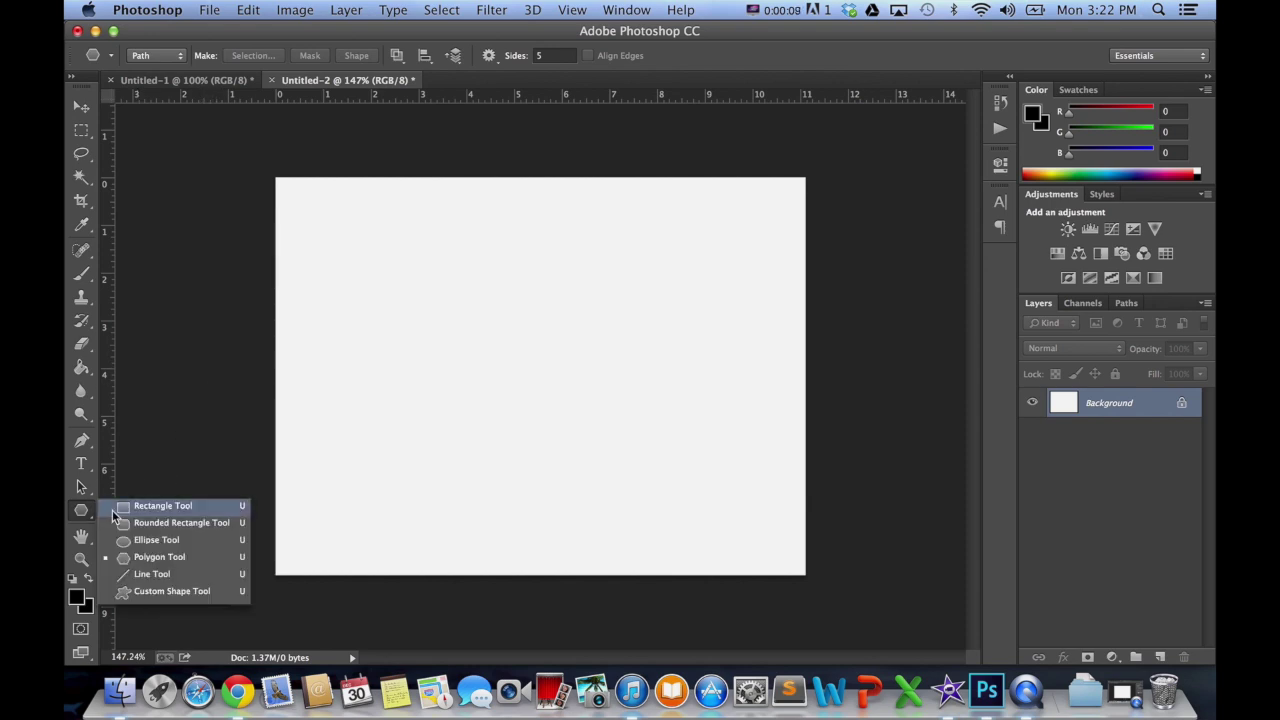
{"action": "left_click", "coordinate": [150, 561]}
{"action": "left_click", "coordinate": [545, 55]}
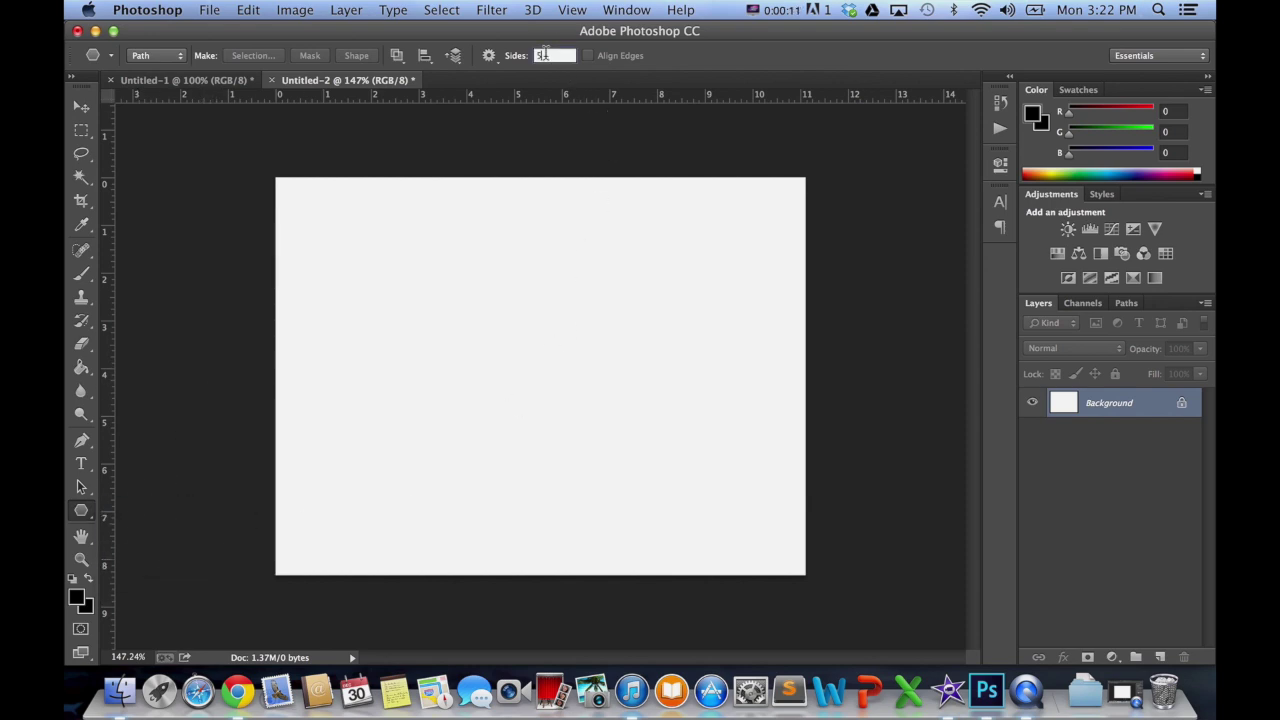
{"action": "left_click_drag", "start_coordinate": [421, 267], "coordinate": [549, 409]}
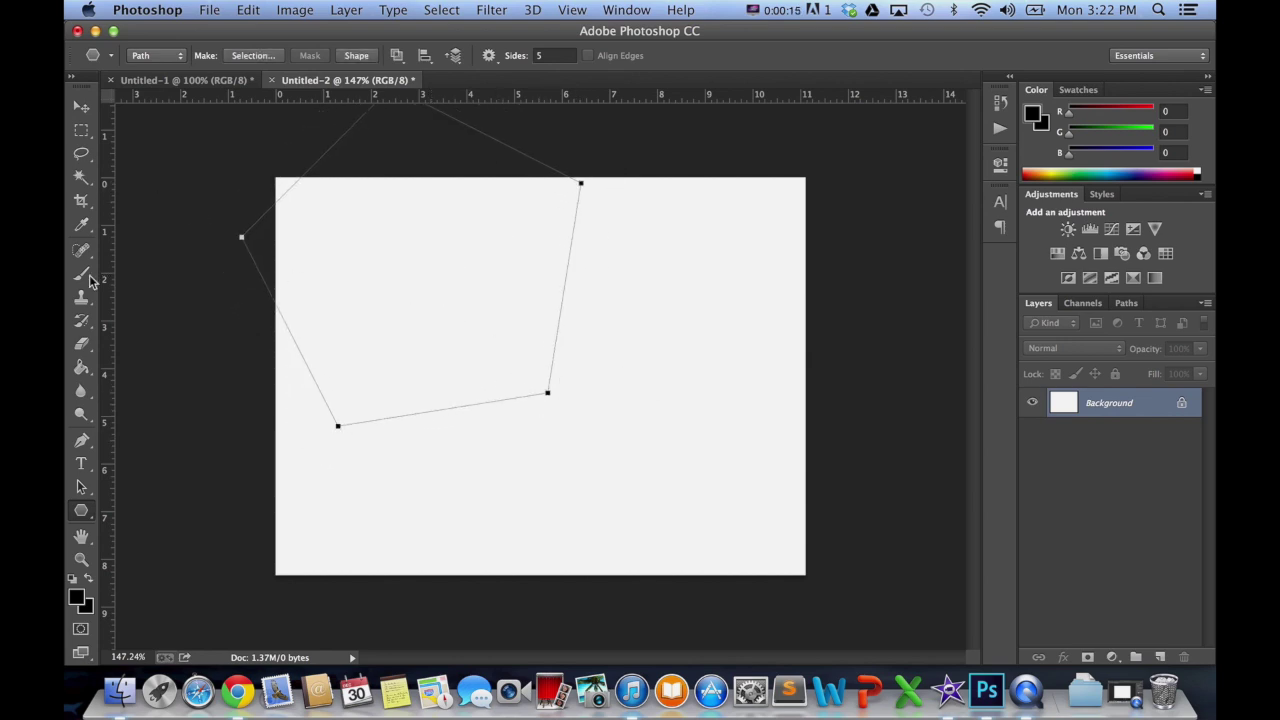
- Move the pentagon path down into the centre of the canvas
{"action": "left_click", "coordinate": [81, 487]}
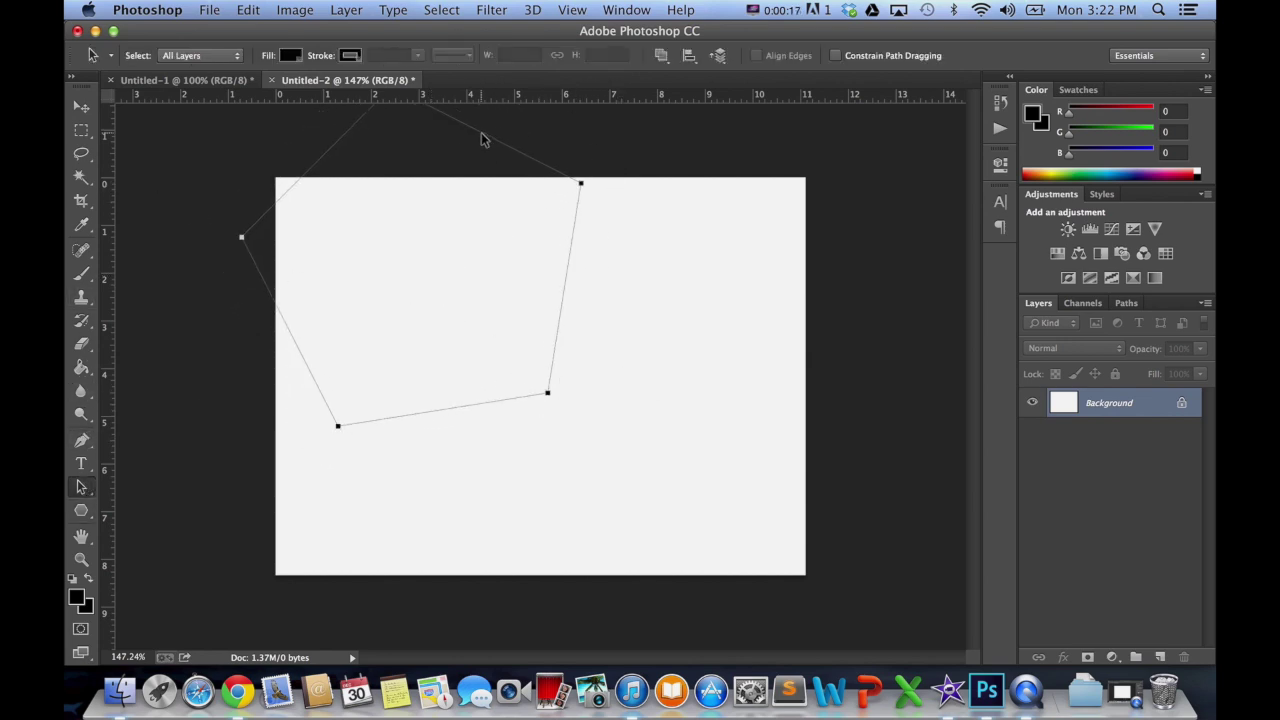
{"action": "left_click_drag", "start_coordinate": [481, 139], "coordinate": [619, 250]}
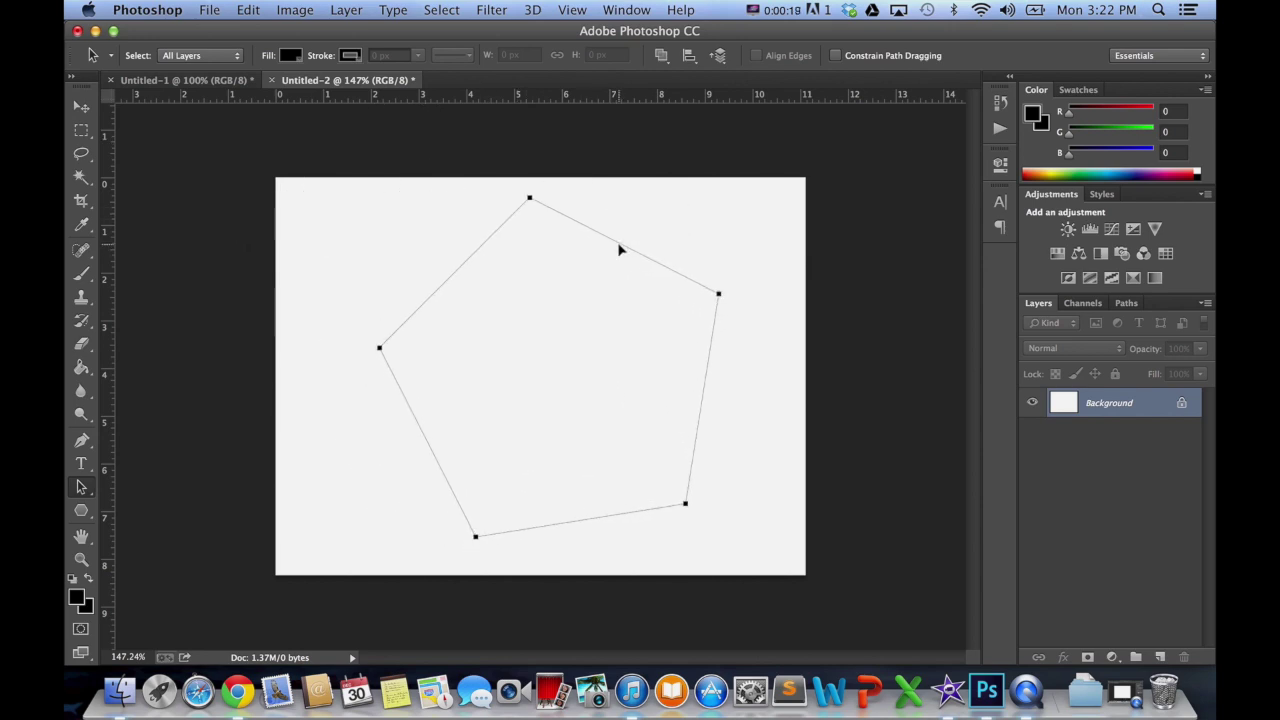
{"action": "left_click", "coordinate": [82, 464]}
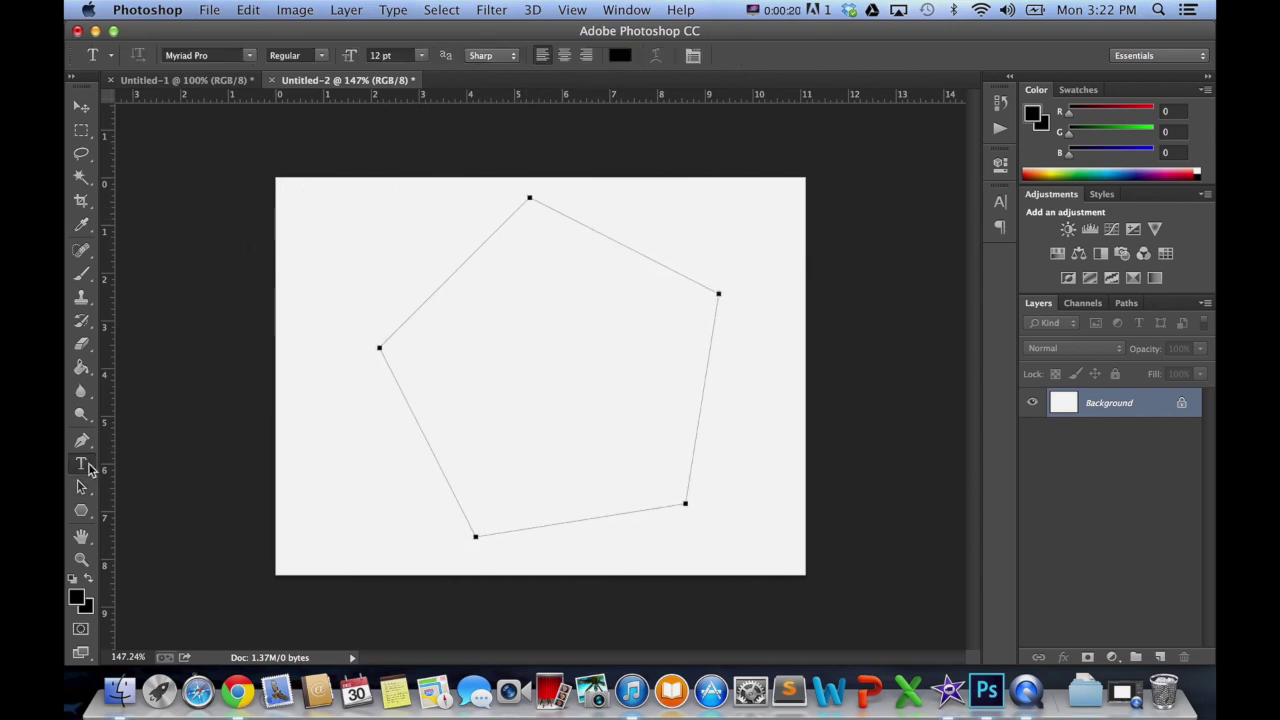
- Start an area text box inside the pentagon path
{"action": "left_click", "coordinate": [522, 238]}
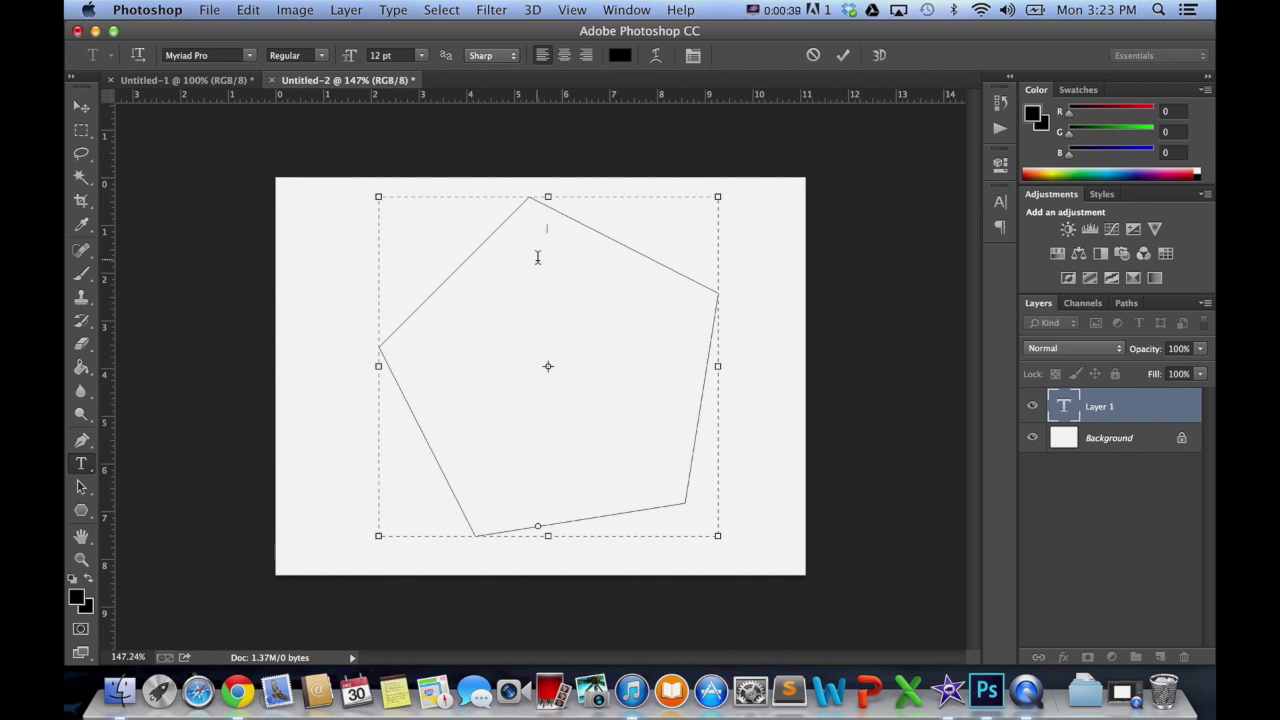
- Type random letters, enlarge them to 32 pt, and append 'This ia para graph a' text inside the pentagon
{"action": "type", "text": "sdfksla;jkldfs;ajkl;sdfajkl;dsfajkl;sajkl;sdaf"}
{"action": "left_click_drag", "start_coordinate": [563, 238], "coordinate": [500, 204]}
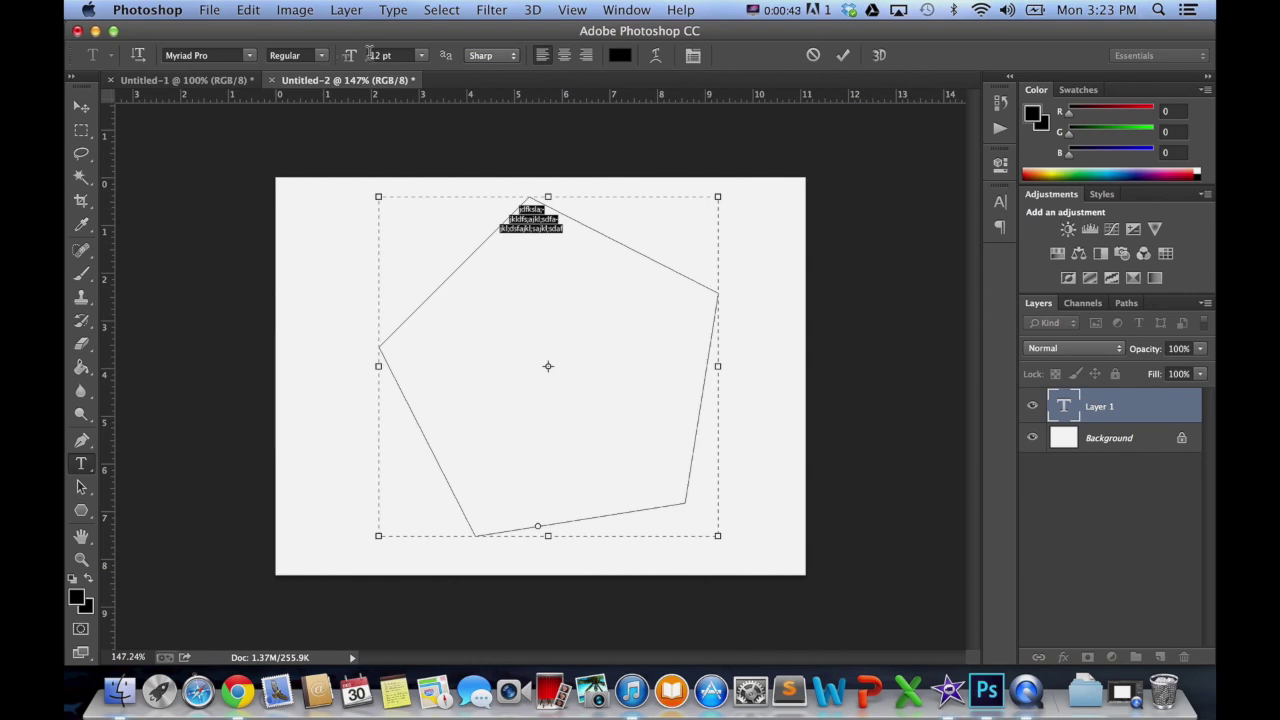
{"action": "left_click_drag", "start_coordinate": [341, 59], "coordinate": [368, 60]}
{"action": "left_click", "coordinate": [636, 282]}
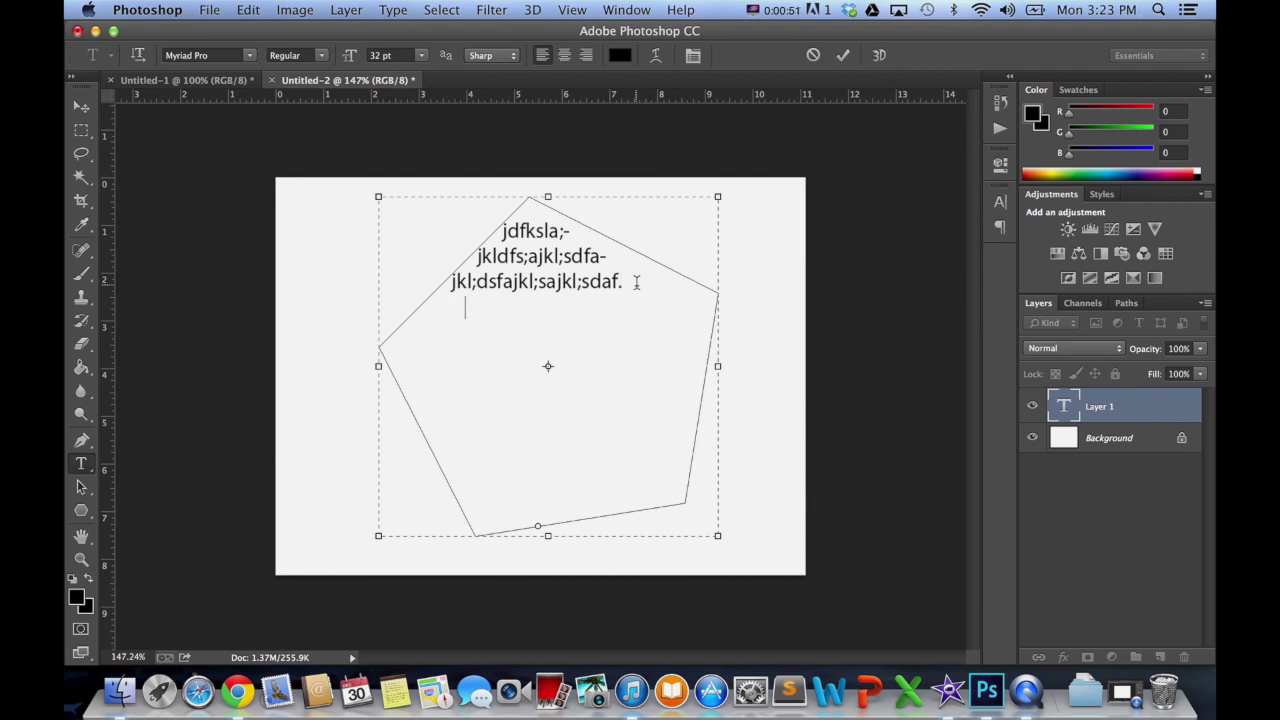
{"action": "type", "text": "This ia para "}
{"action": "type", "text": "graph a "}
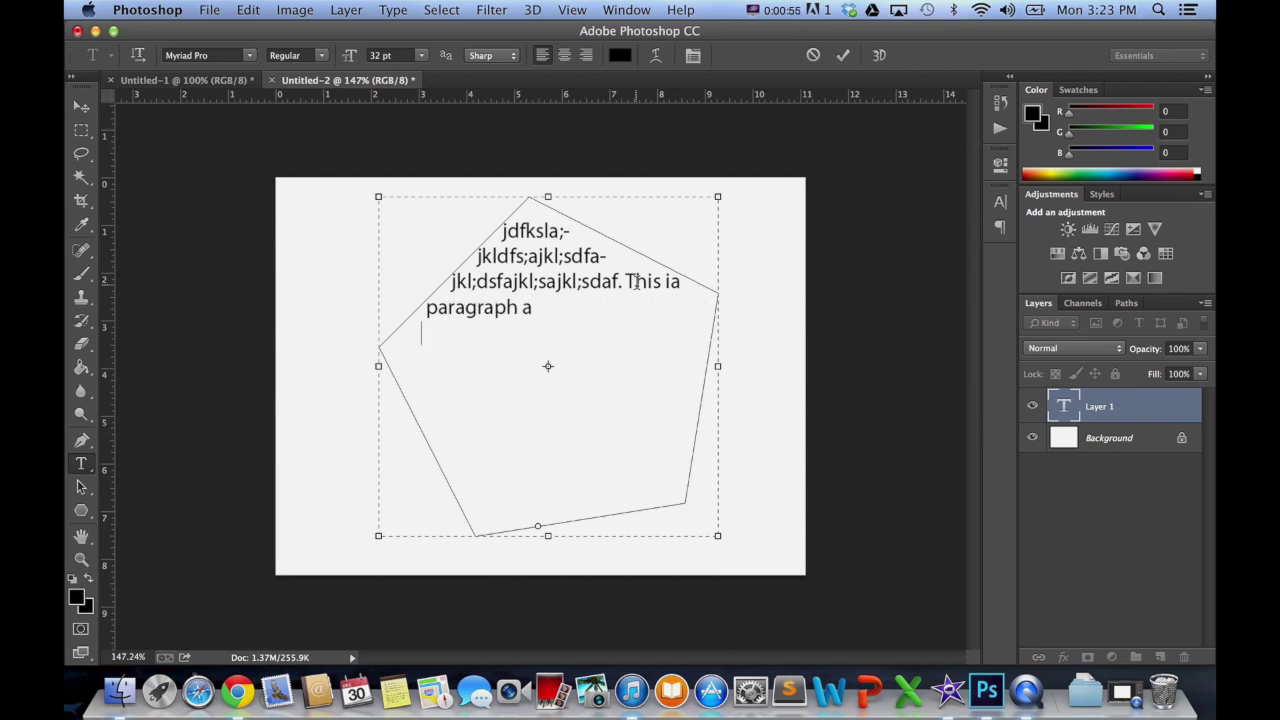
{"action": "type", "text": "jkldfasjkldasfjklads;-jfkdlas;jklfdsa"}
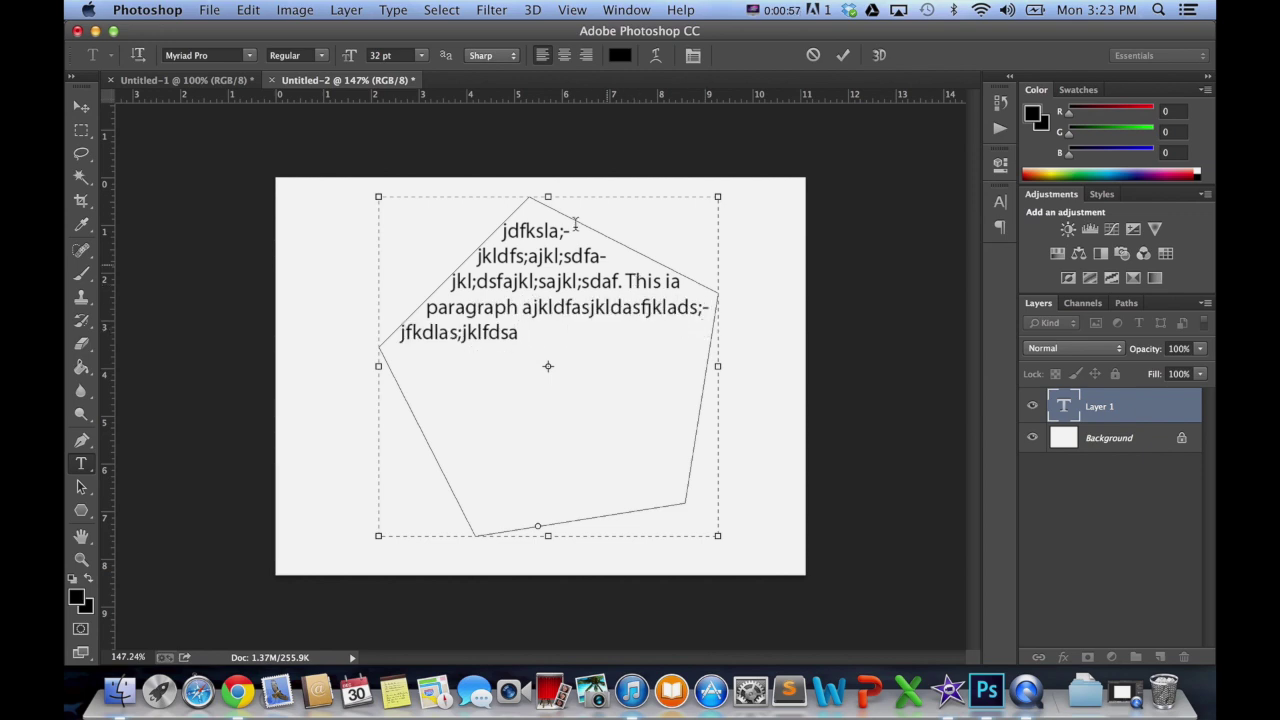